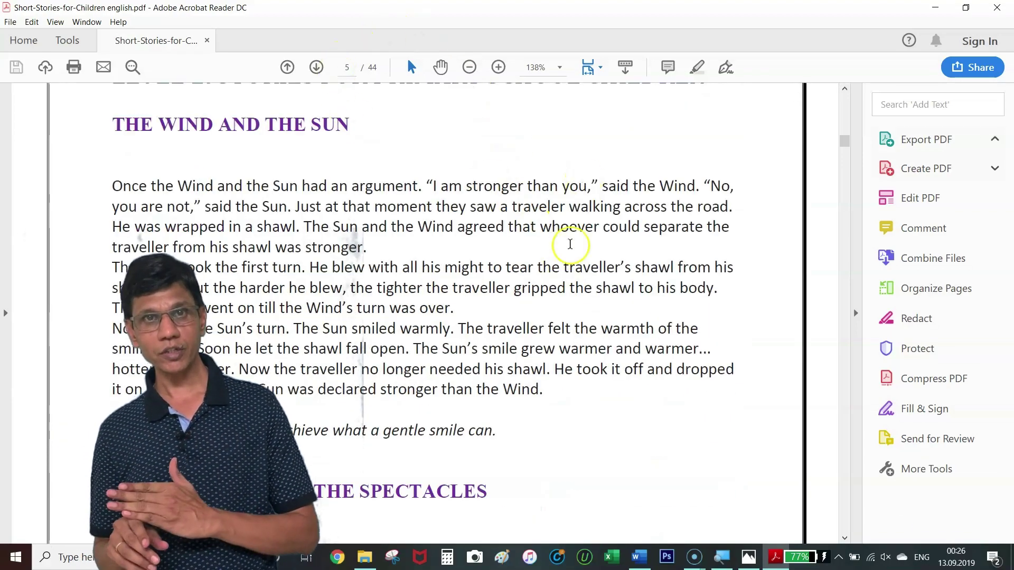
Skim page 5 of the short stories PDF and view the handwritten English and Hindi story images
{"action": "scroll", "coordinate": [552, 287], "scroll_direction": "down", "scroll_amount": 9}
{"action": "scroll", "coordinate": [558, 292], "scroll_direction": "down", "scroll_amount": 5}
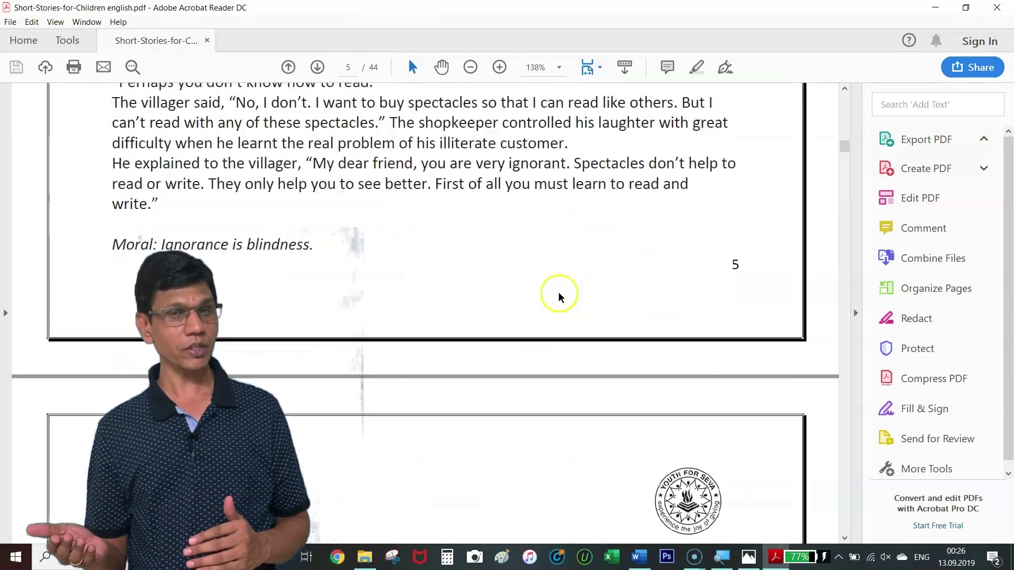
{"action": "left_click", "coordinate": [934, 7]}
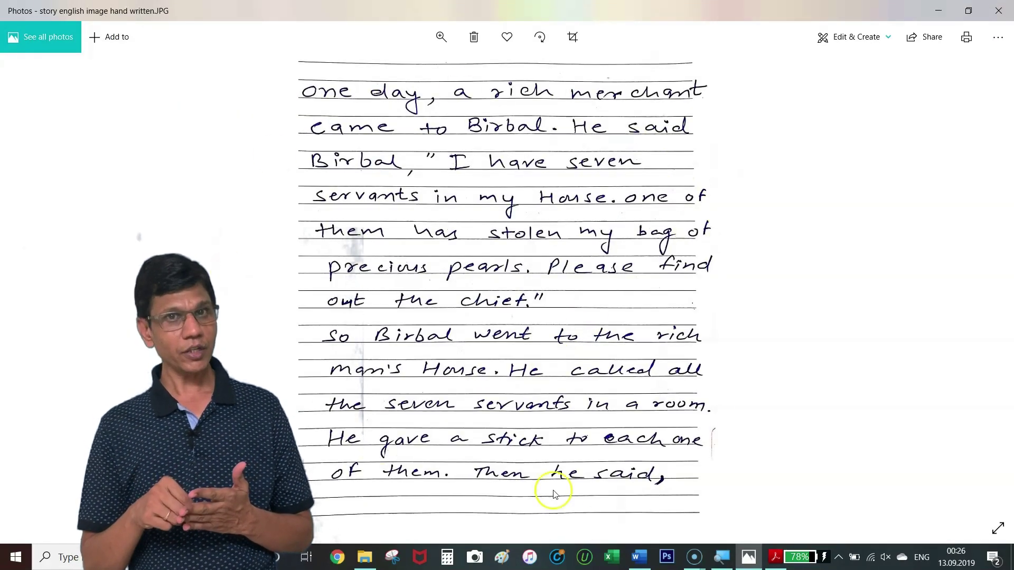
{"action": "key", "text": "Right"}
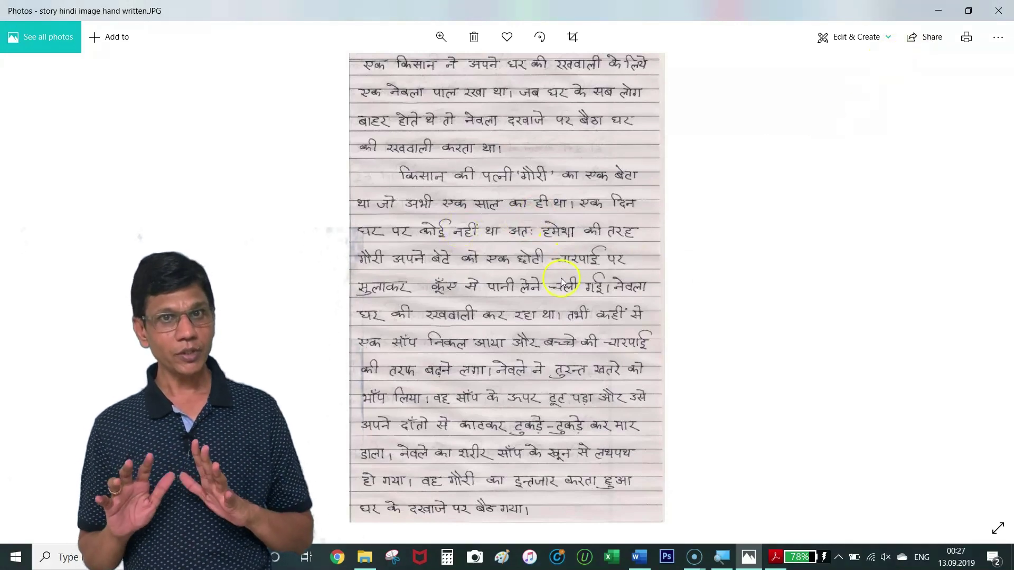
{"action": "key", "text": "Left"}
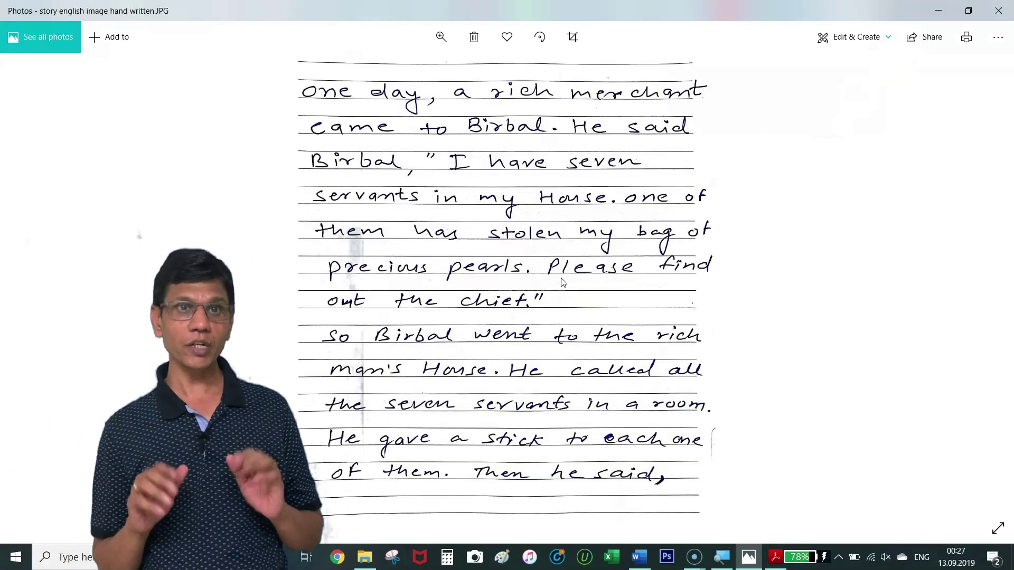
Switch back to the short stories PDF in Acrobat Reader and skim the stories on pages 4 to 7
{"action": "left_click", "coordinate": [775, 558]}
{"action": "scroll", "coordinate": [574, 410], "scroll_direction": "down", "scroll_amount": 10}
{"action": "scroll", "coordinate": [575, 410], "scroll_direction": "down", "scroll_amount": 15}
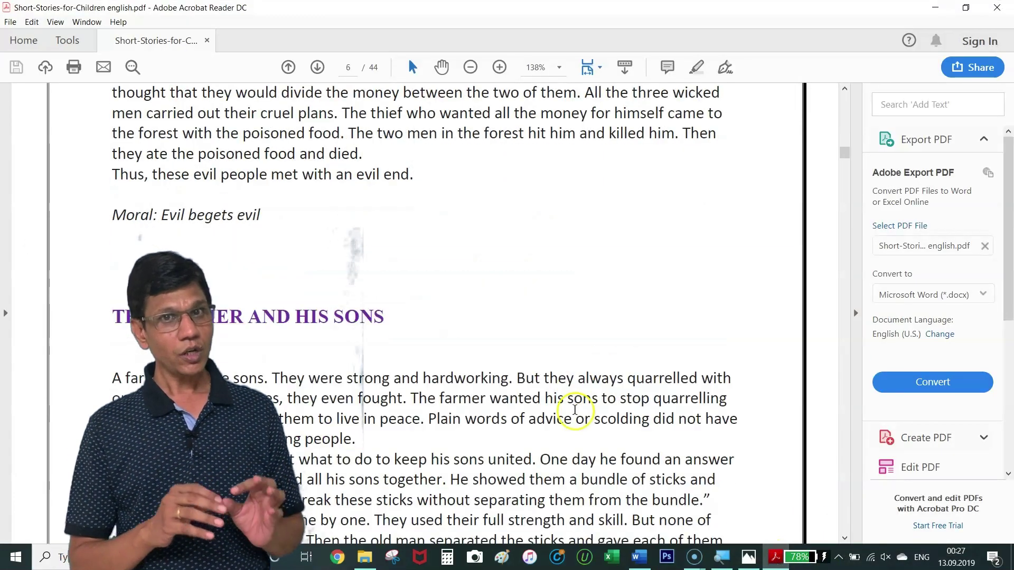
{"action": "scroll", "coordinate": [575, 410], "scroll_direction": "down", "scroll_amount": 6}
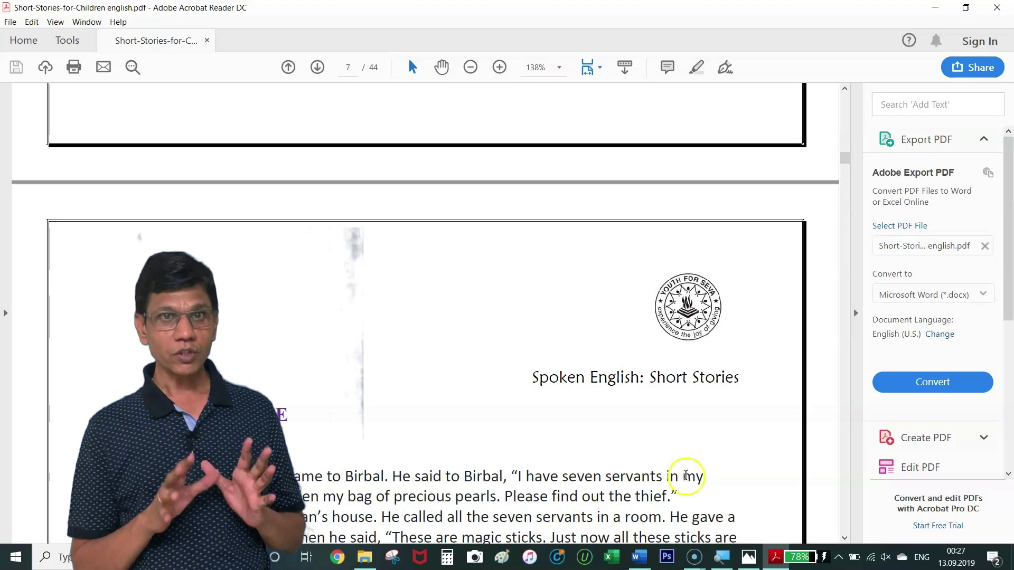
{"action": "mouse_move", "coordinate": [696, 564]}
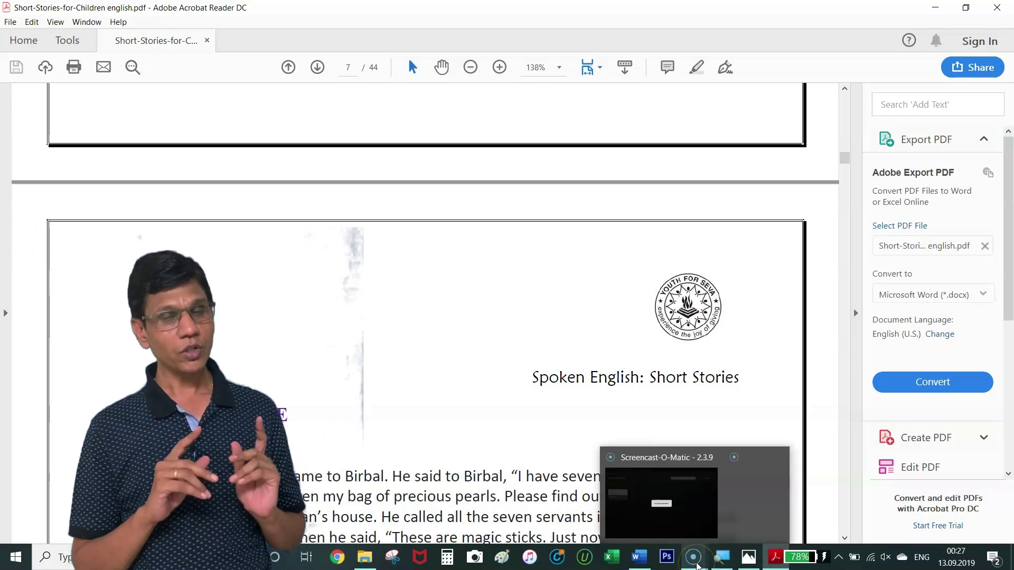
{"action": "scroll", "coordinate": [543, 362], "scroll_direction": "up", "scroll_amount": 10}
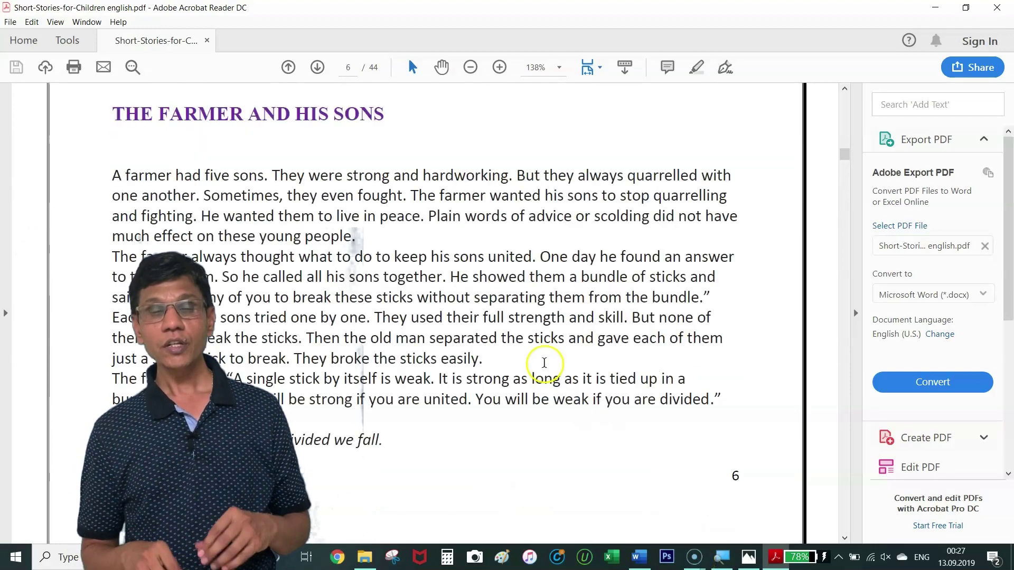
{"action": "scroll", "coordinate": [544, 364], "scroll_direction": "up", "scroll_amount": 15}
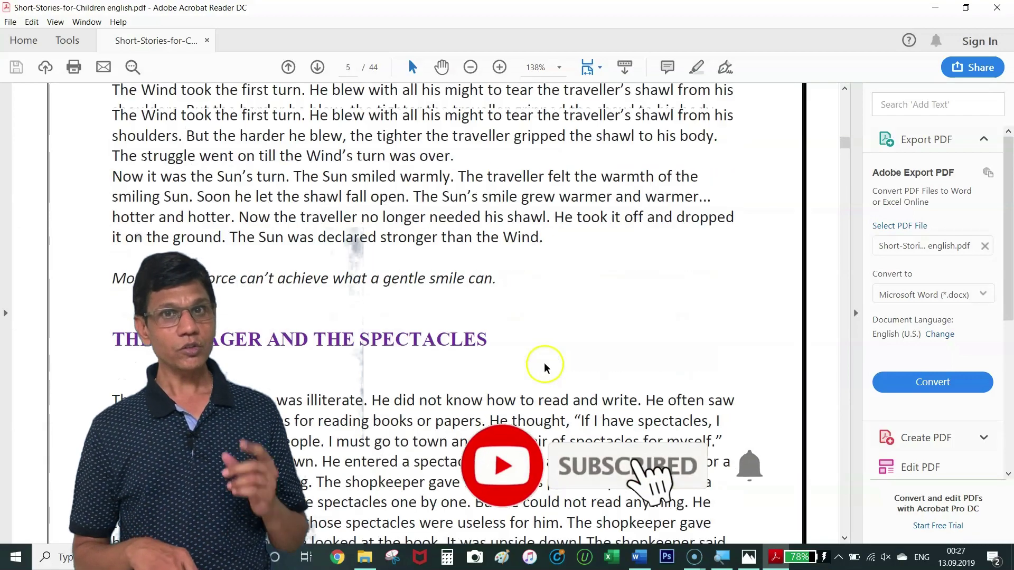
{"action": "scroll", "coordinate": [544, 364], "scroll_direction": "up", "scroll_amount": 6}
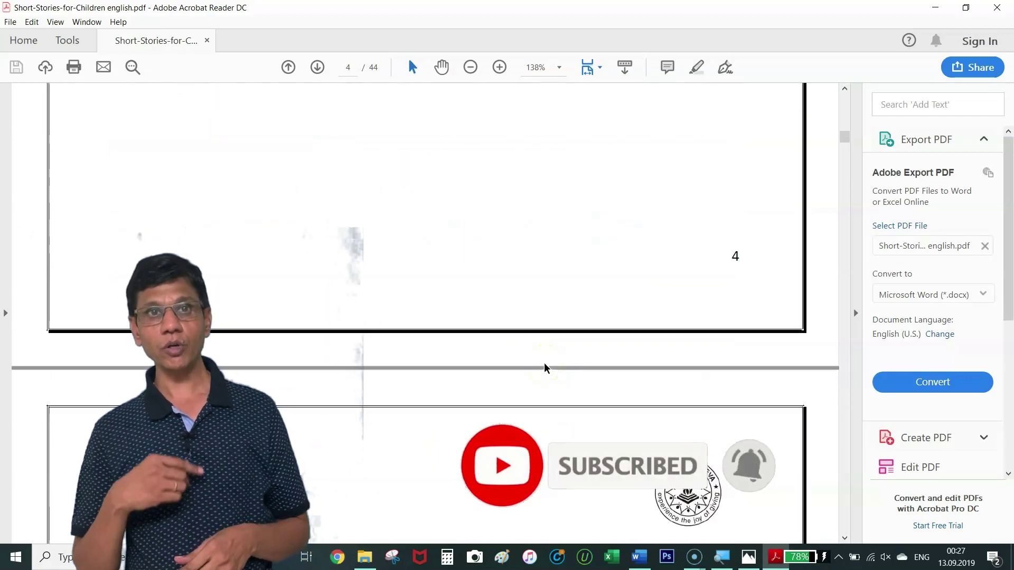
{"action": "scroll", "coordinate": [545, 368], "scroll_direction": "up", "scroll_amount": 15}
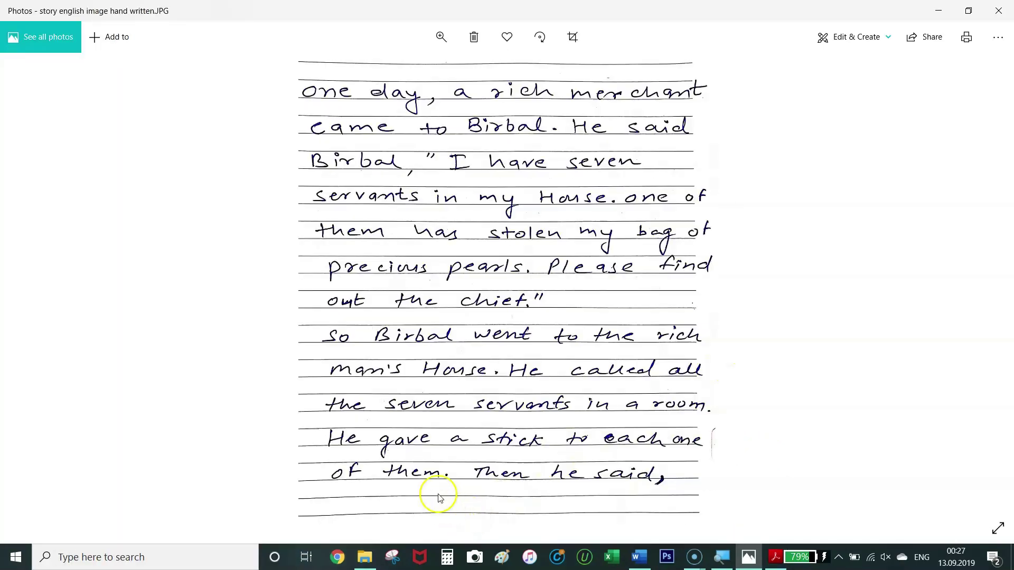
Bring the short stories PDF back up and look through its table of contents on page 3
{"action": "left_click", "coordinate": [776, 558]}
{"action": "scroll", "coordinate": [468, 237], "scroll_direction": "up", "scroll_amount": 12}
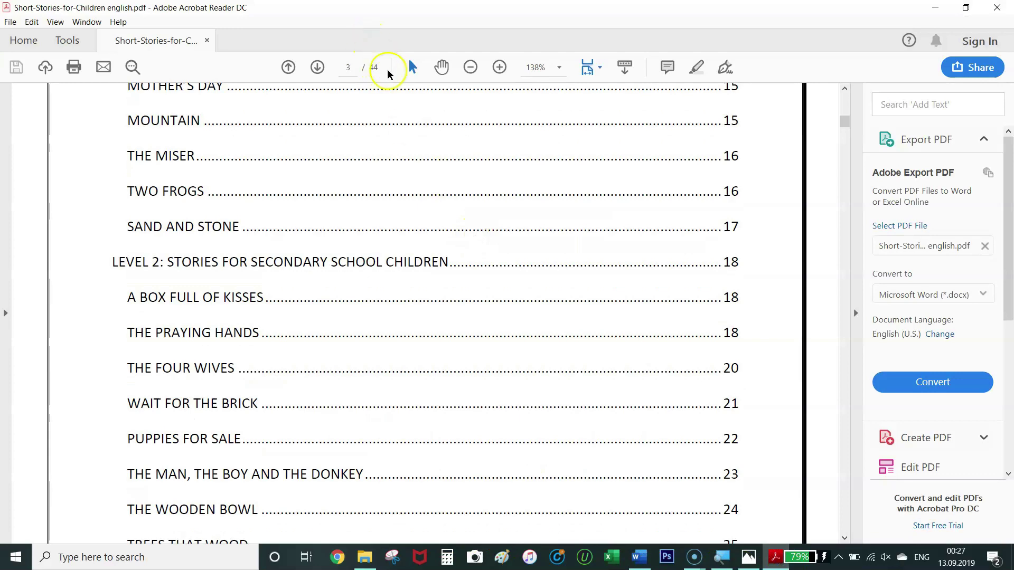
{"action": "scroll", "coordinate": [504, 312], "scroll_direction": "down", "scroll_amount": 3}
{"action": "scroll", "coordinate": [506, 308], "scroll_direction": "down", "scroll_amount": 3}
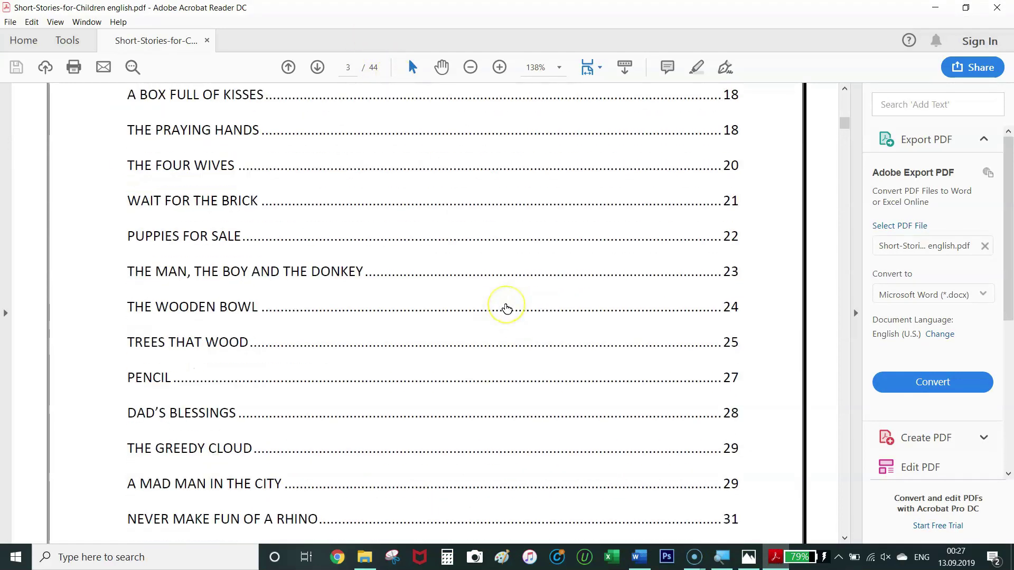
{"action": "scroll", "coordinate": [507, 308], "scroll_direction": "down", "scroll_amount": 7}
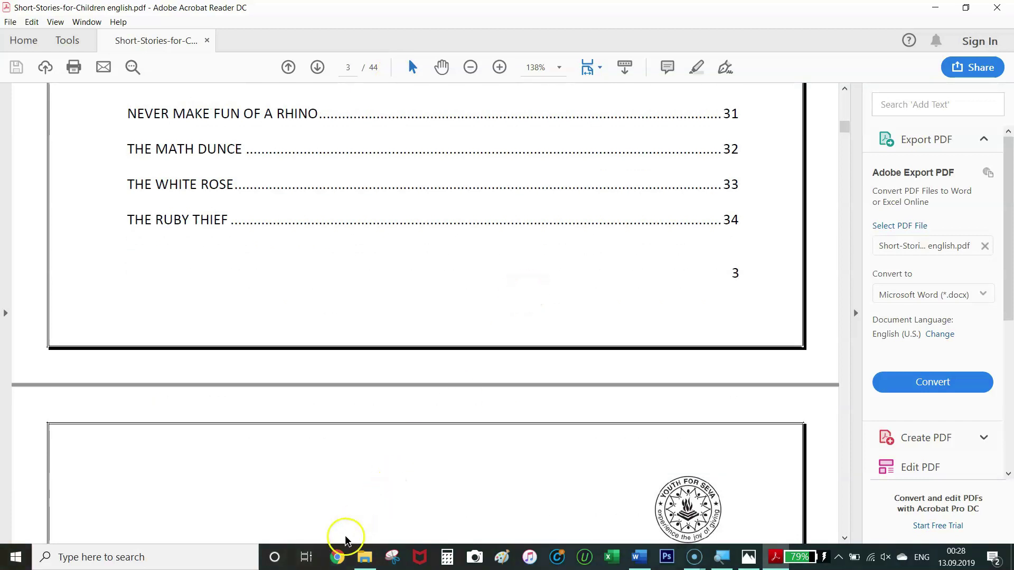
Switch to Chrome, search Google for "google translate" and open Google Translate
{"action": "left_click", "coordinate": [338, 555]}
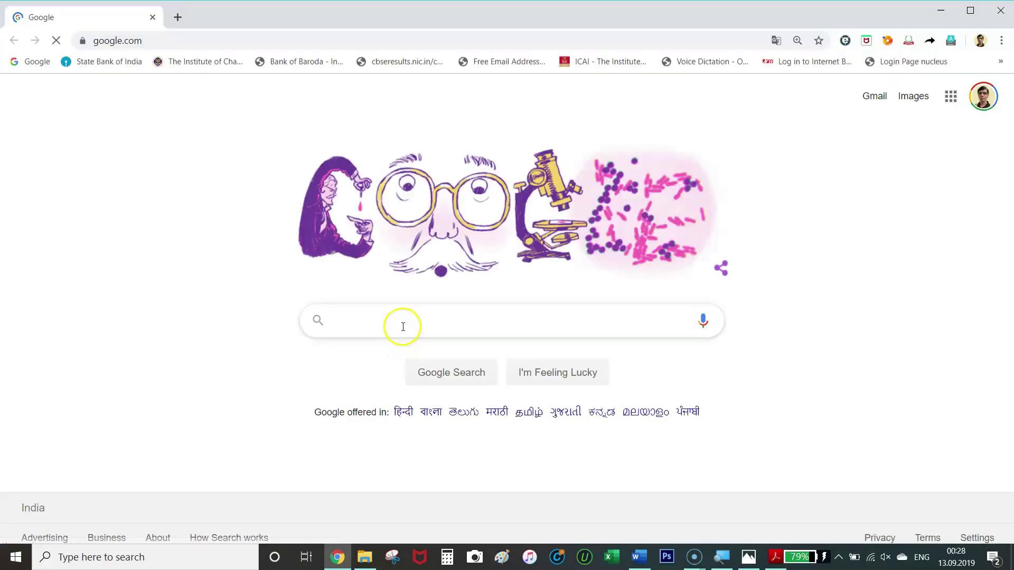
{"action": "left_click", "coordinate": [403, 326]}
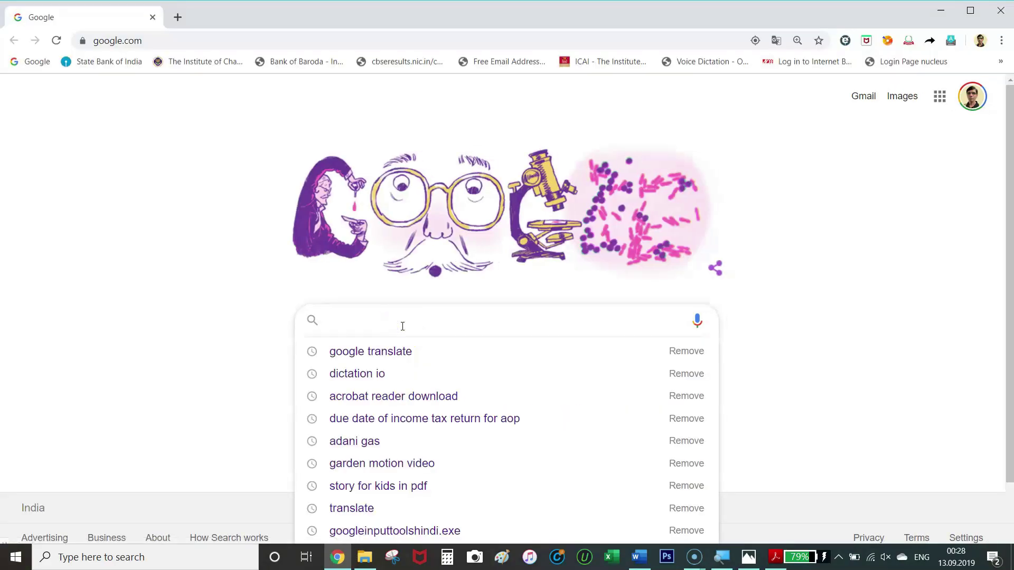
{"action": "type", "text": "google trans"}
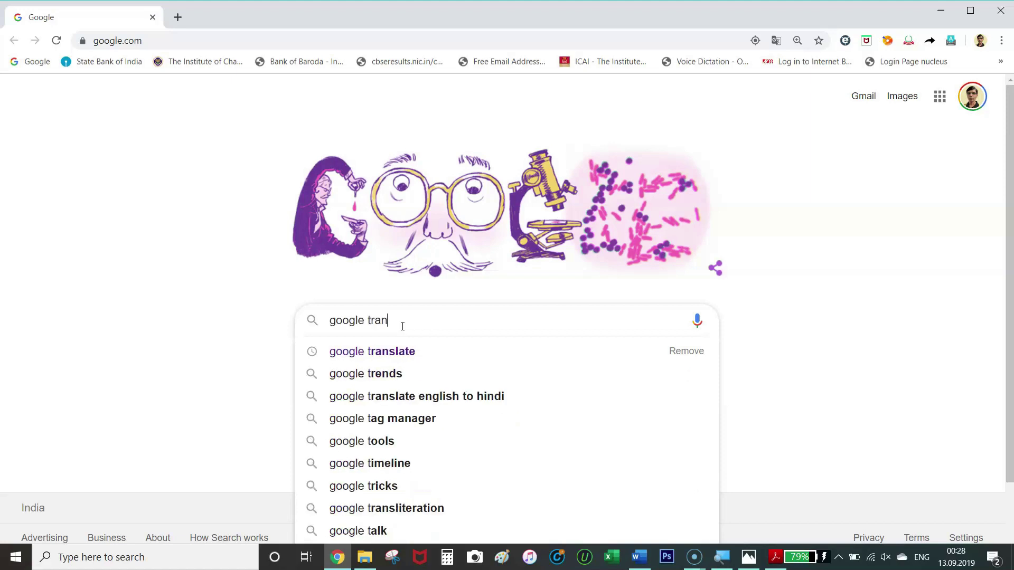
{"action": "left_click", "coordinate": [393, 351]}
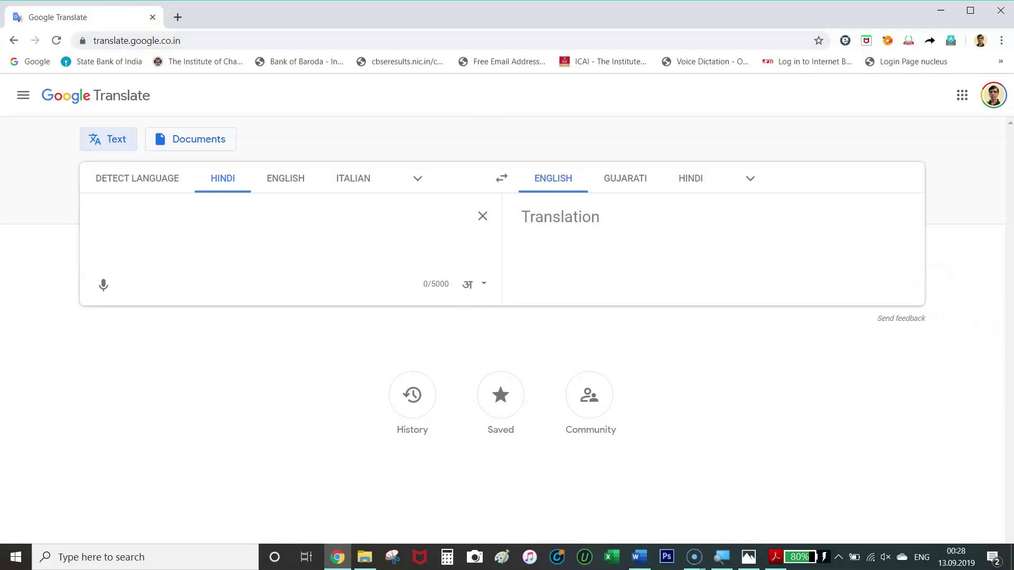
Go to the Google home page and open Translate from the Google apps
{"action": "left_click", "coordinate": [32, 61]}
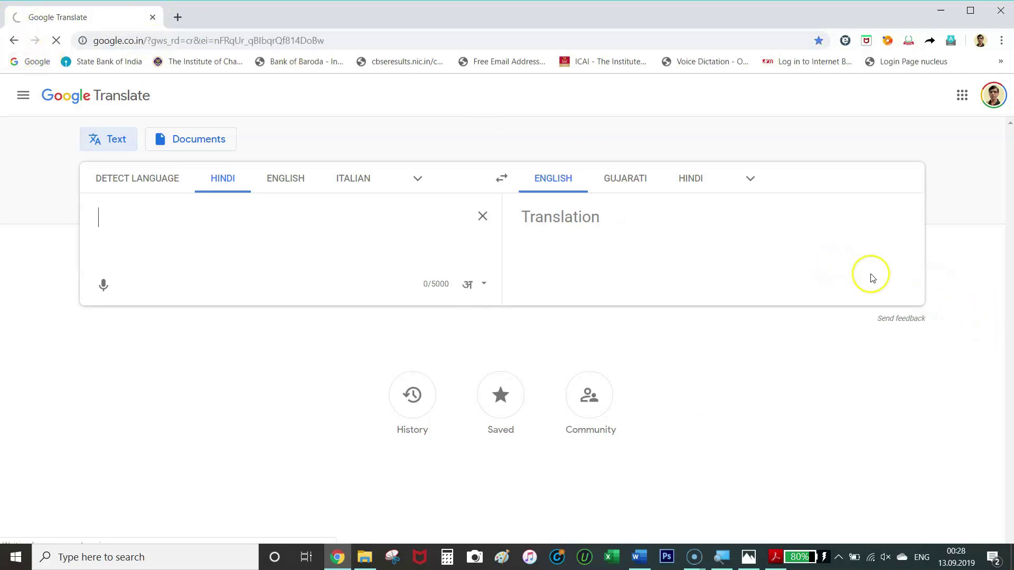
{"action": "left_click", "coordinate": [956, 95]}
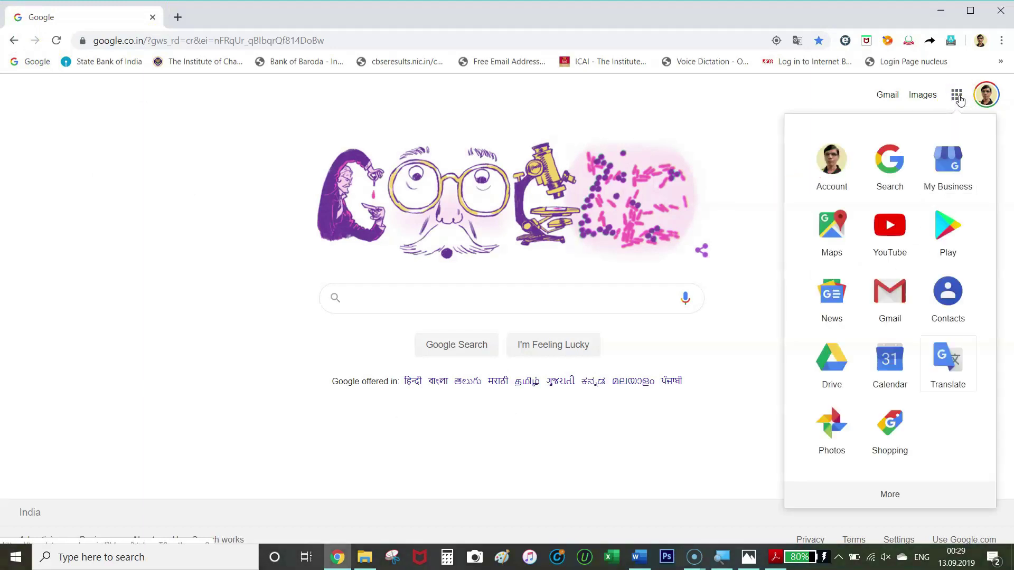
{"action": "left_click", "coordinate": [950, 369]}
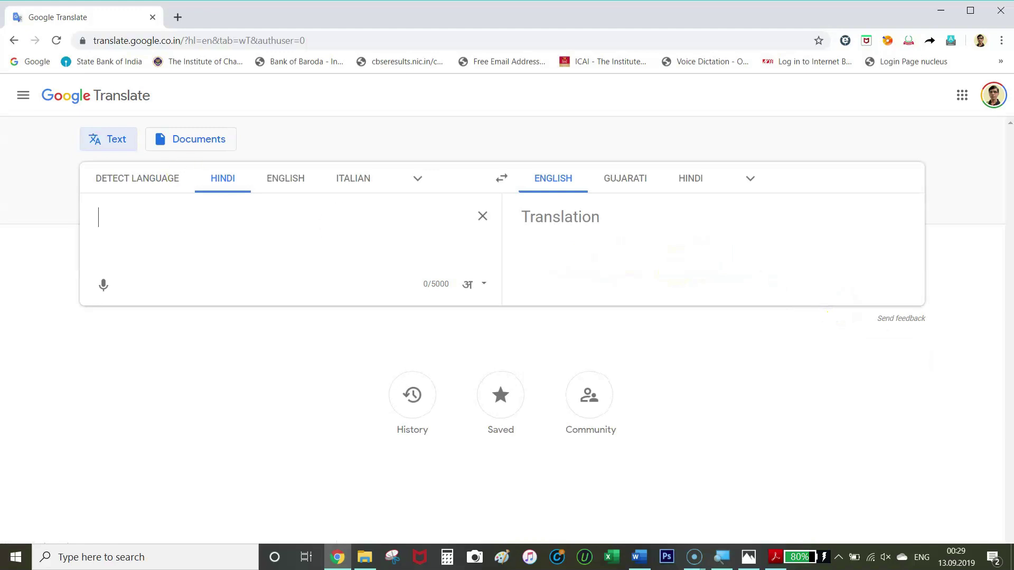
Switch to document translation, browse the available target languages and set the target language to Hindi
{"action": "left_click", "coordinate": [198, 143]}
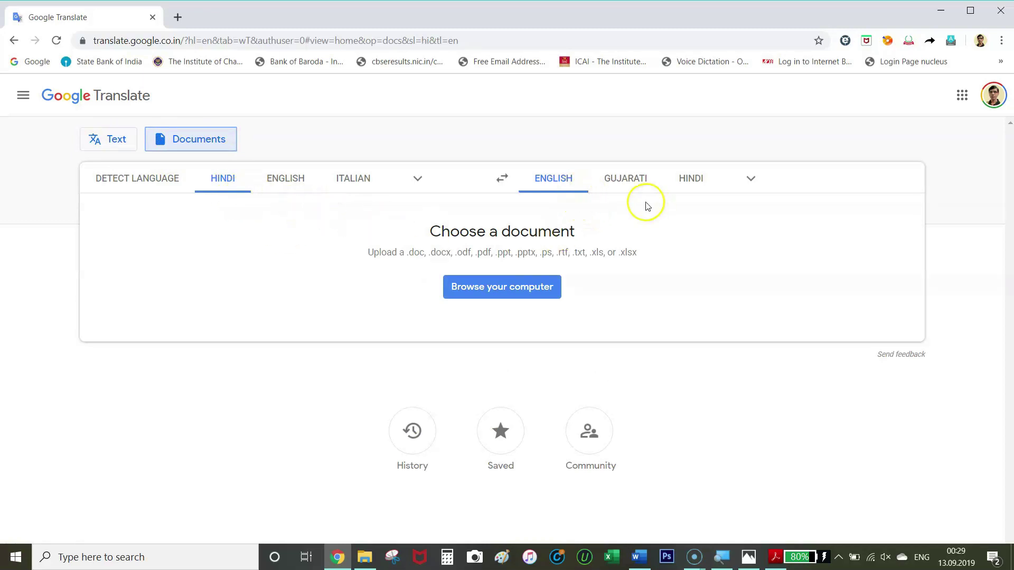
{"action": "left_click", "coordinate": [626, 181]}
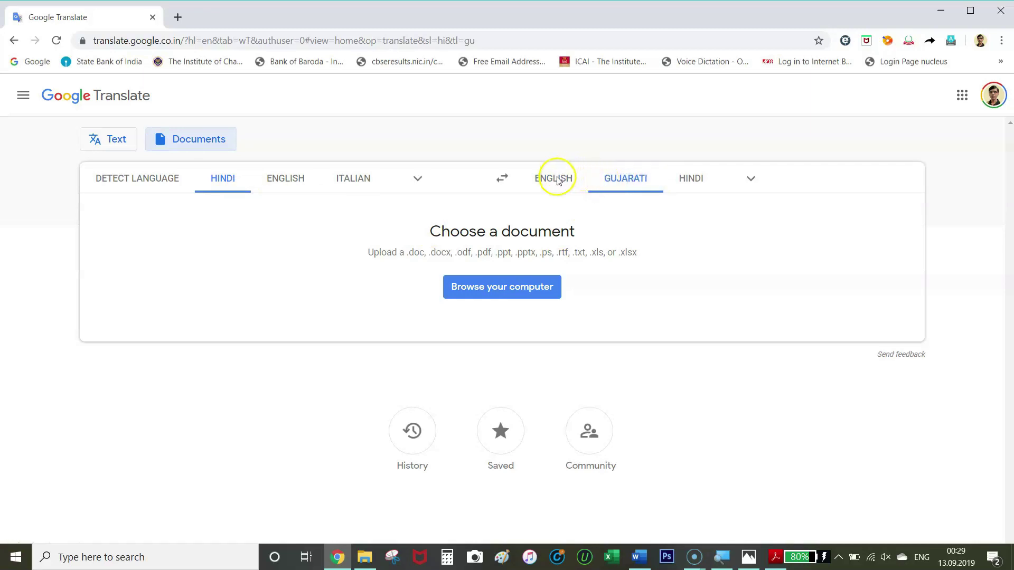
{"action": "left_click", "coordinate": [750, 179]}
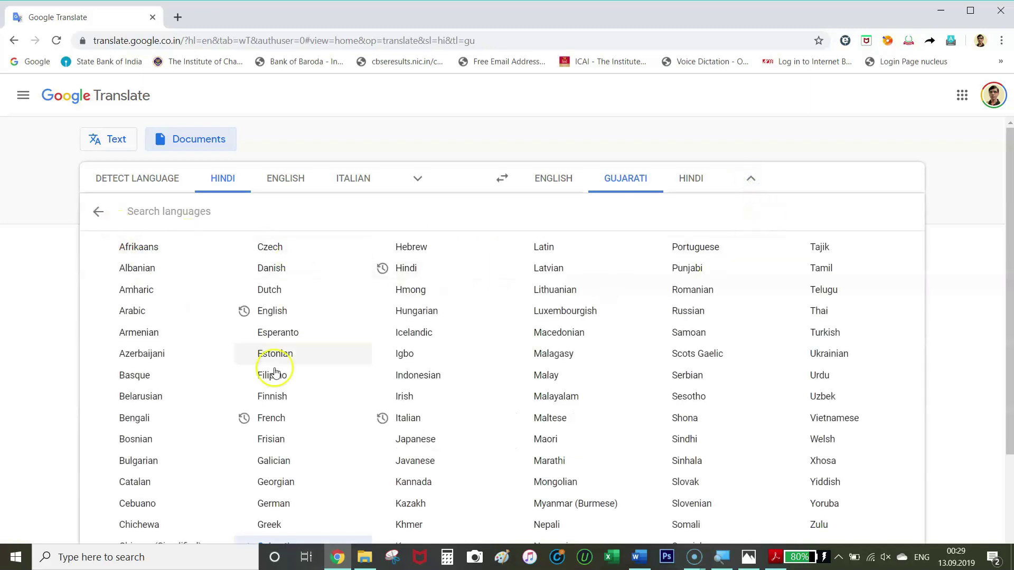
{"action": "scroll", "coordinate": [551, 405], "scroll_direction": "down", "scroll_amount": 2}
{"action": "scroll", "coordinate": [527, 366], "scroll_direction": "up", "scroll_amount": 2}
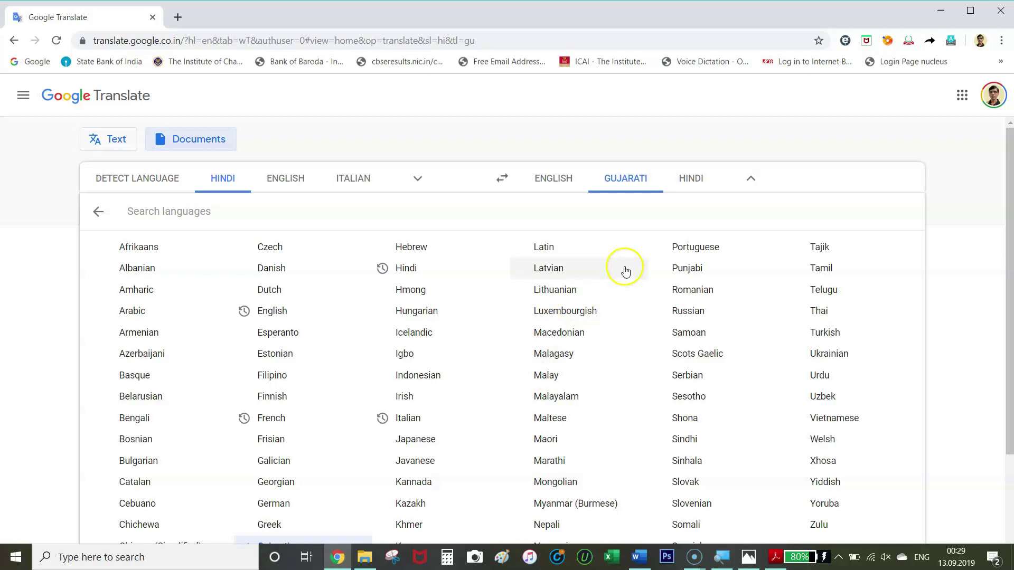
{"action": "left_click", "coordinate": [690, 180]}
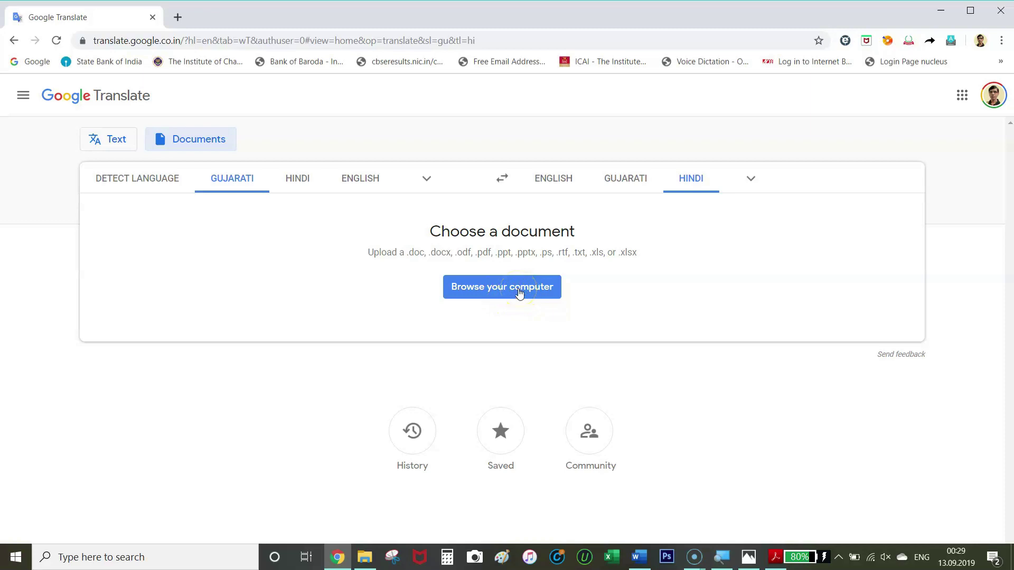
Upload Short-Stories-for-Children english.pdf from the Excel-14 Scan Image convert in word folder and translate it
{"action": "left_click", "coordinate": [516, 292]}
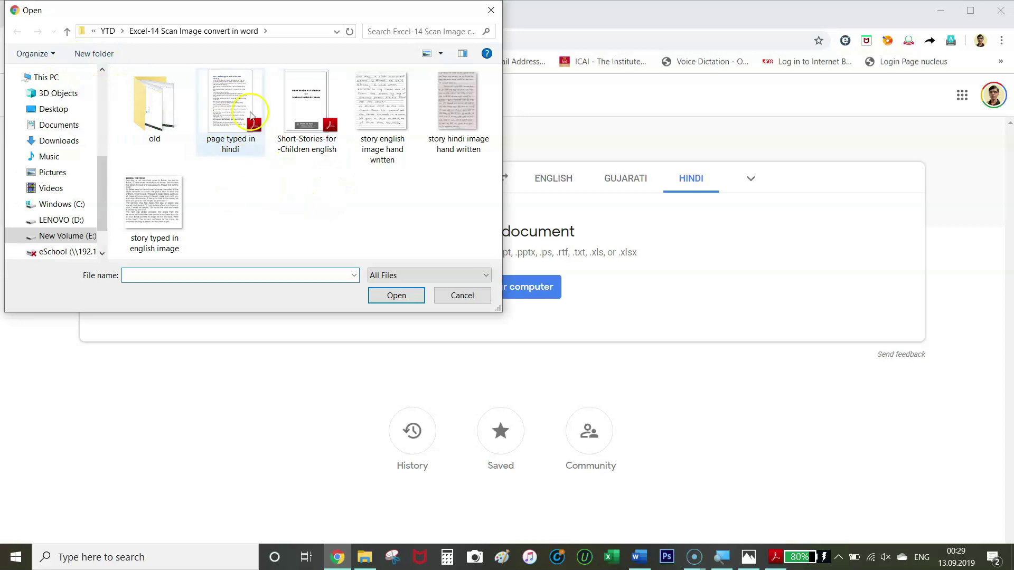
{"action": "left_click", "coordinate": [308, 104]}
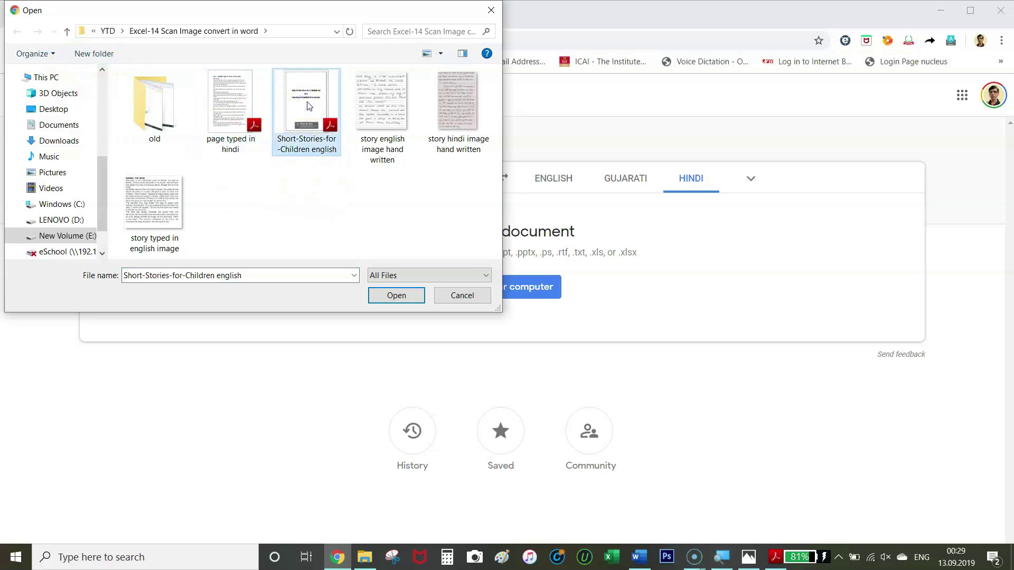
{"action": "left_click", "coordinate": [410, 294]}
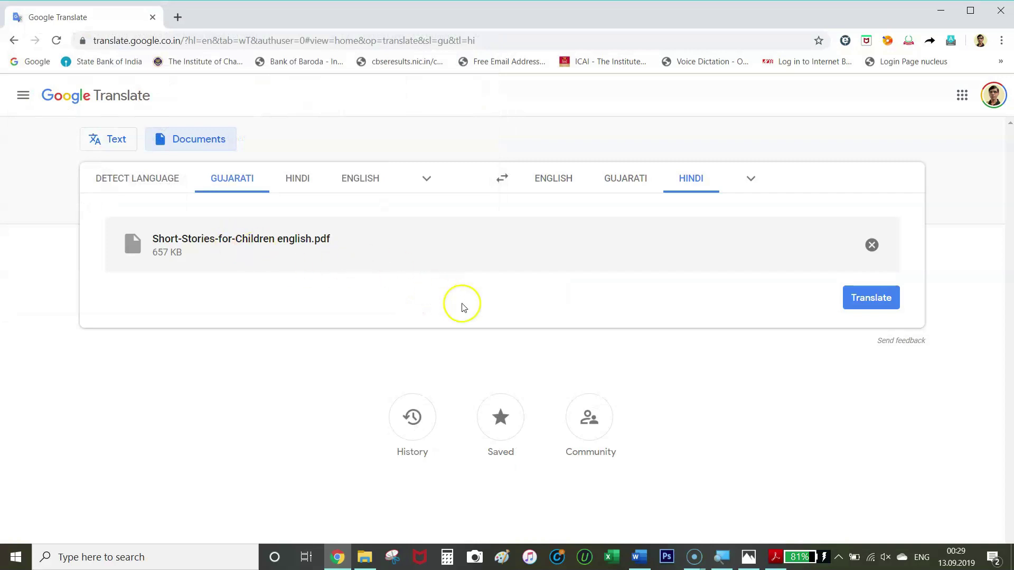
{"action": "left_click", "coordinate": [868, 301]}
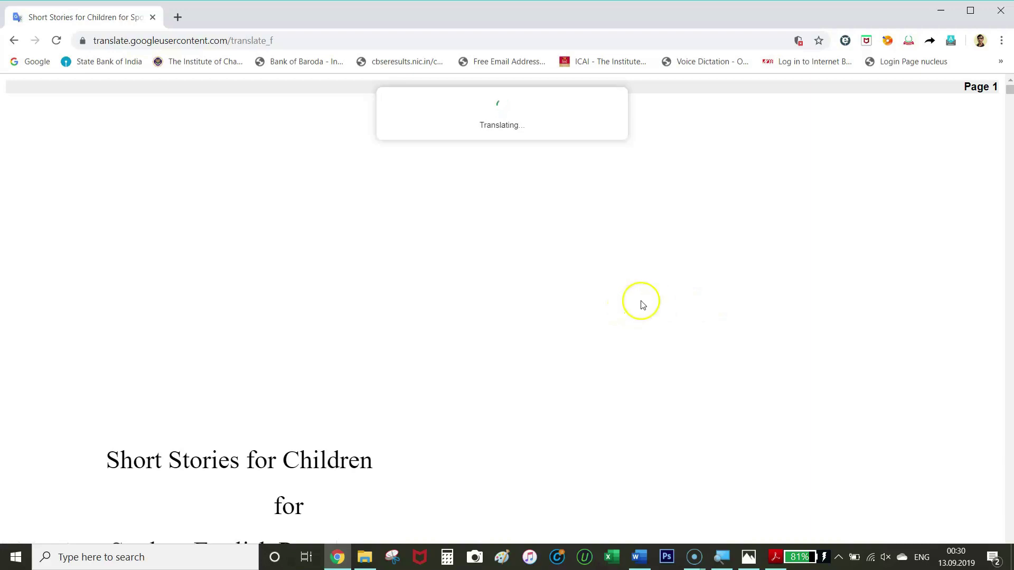
Look through the Hindi translation from the title page to the villager and spectacles story on page 5
{"action": "scroll", "coordinate": [536, 340], "scroll_direction": "down", "scroll_amount": 3}
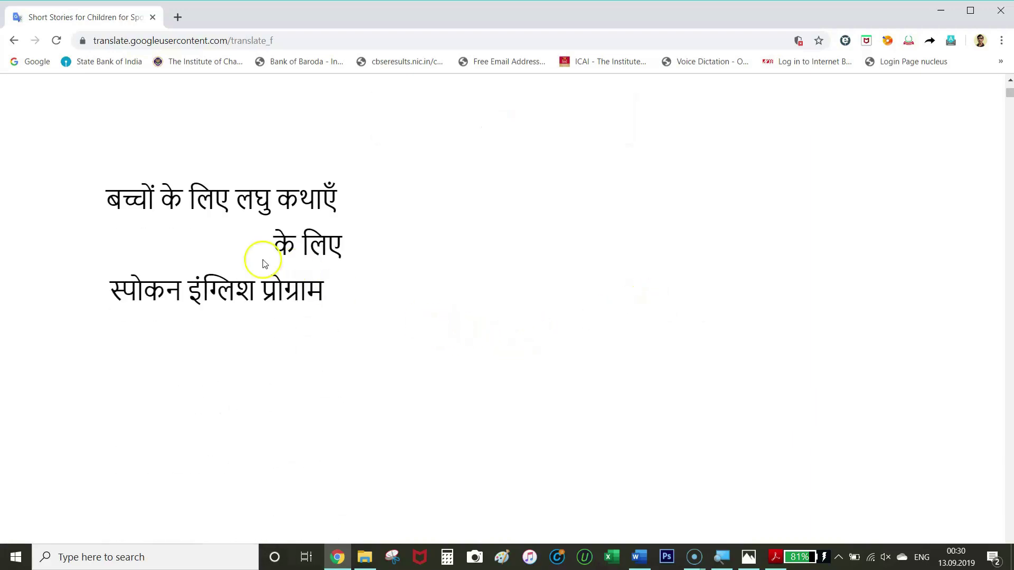
{"action": "scroll", "coordinate": [344, 261], "scroll_direction": "down", "scroll_amount": 5}
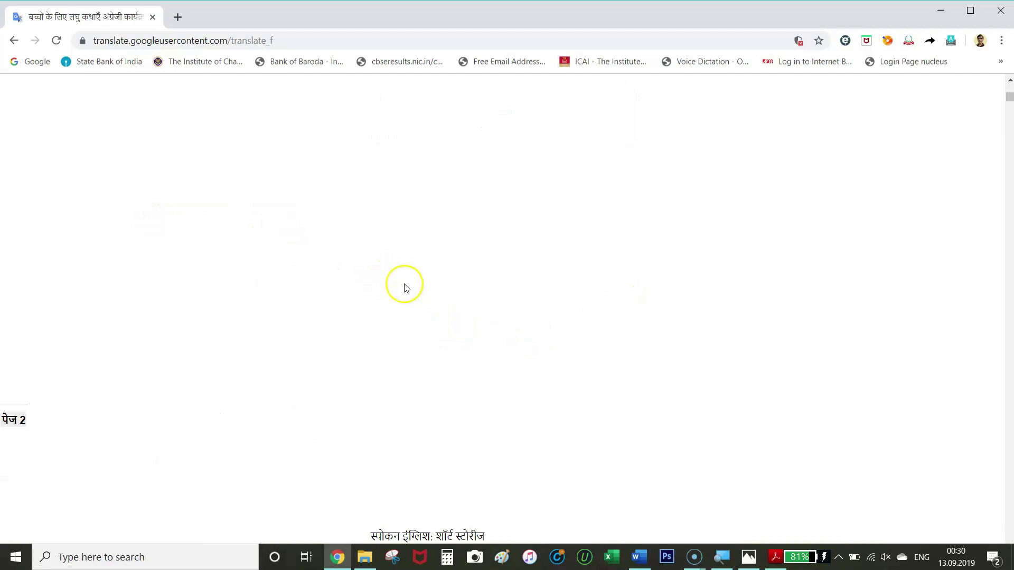
{"action": "scroll", "coordinate": [404, 285], "scroll_direction": "down", "scroll_amount": 5}
{"action": "scroll", "coordinate": [431, 290], "scroll_direction": "down", "scroll_amount": 15}
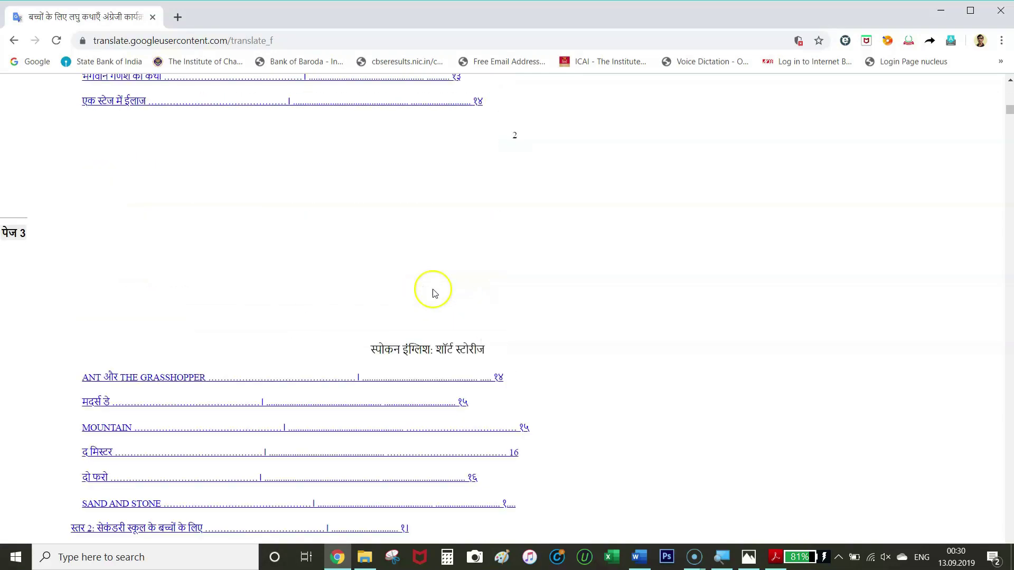
{"action": "scroll", "coordinate": [475, 296], "scroll_direction": "down", "scroll_amount": 20}
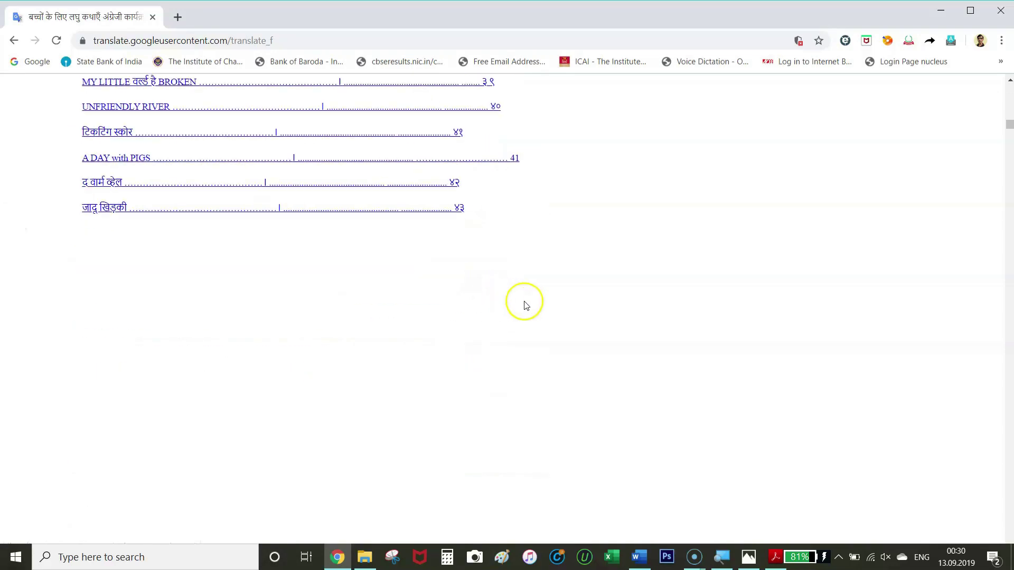
{"action": "scroll", "coordinate": [526, 307], "scroll_direction": "down", "scroll_amount": 6}
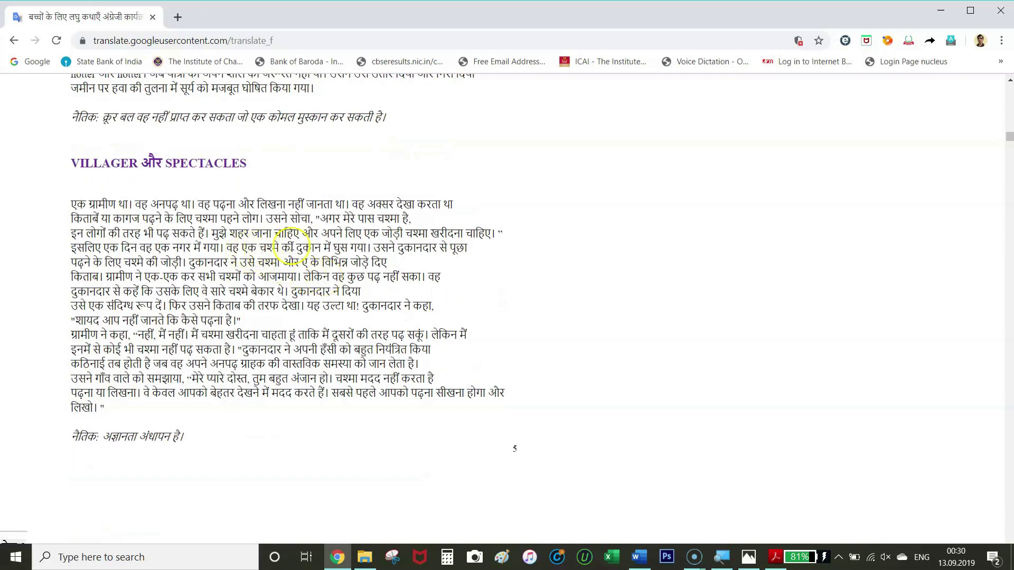
Skim the remaining Hindi stories down to the wolf story and copy the whole translated document
{"action": "scroll", "coordinate": [433, 275], "scroll_direction": "down", "scroll_amount": 4}
{"action": "scroll", "coordinate": [470, 292], "scroll_direction": "down", "scroll_amount": 15}
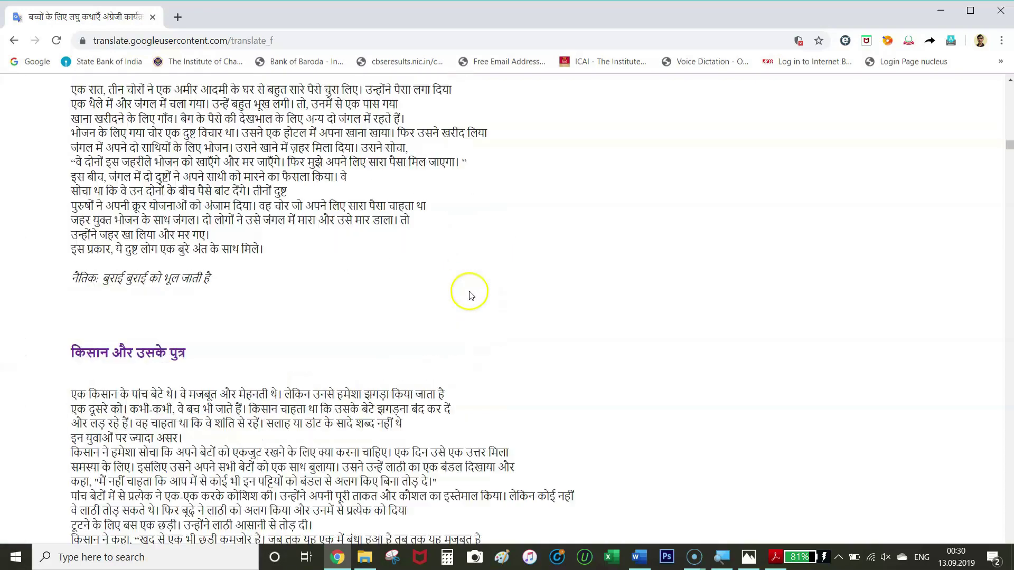
{"action": "scroll", "coordinate": [334, 269], "scroll_direction": "down", "scroll_amount": 5}
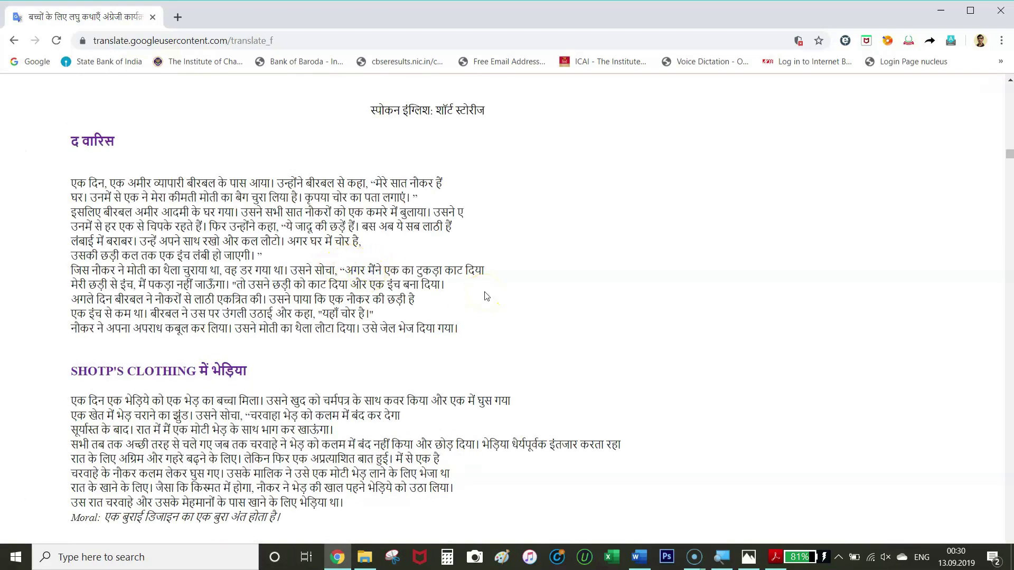
{"action": "key", "text": "ctrl+a"}
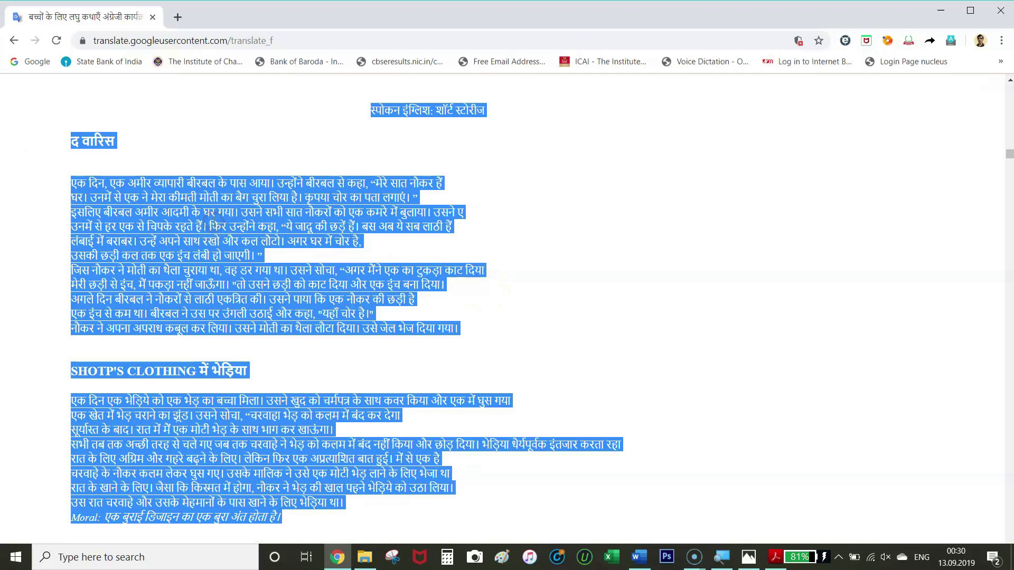
{"action": "right_click", "coordinate": [215, 225]}
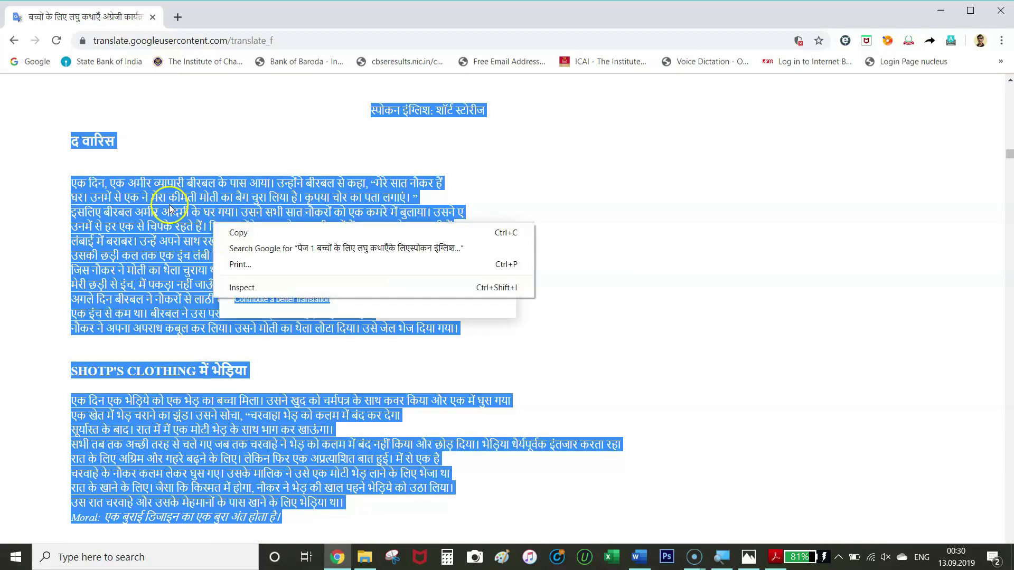
{"action": "left_click", "coordinate": [237, 234]}
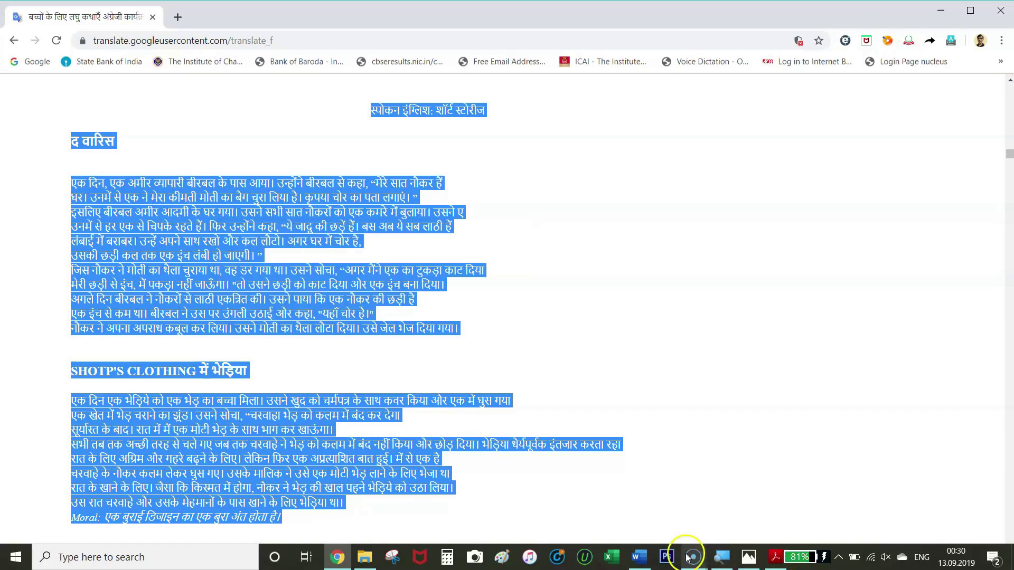
Switch to Word, maximize the blank document, paste the Hindi translation into it and check the pasted text
{"action": "left_click", "coordinate": [645, 561]}
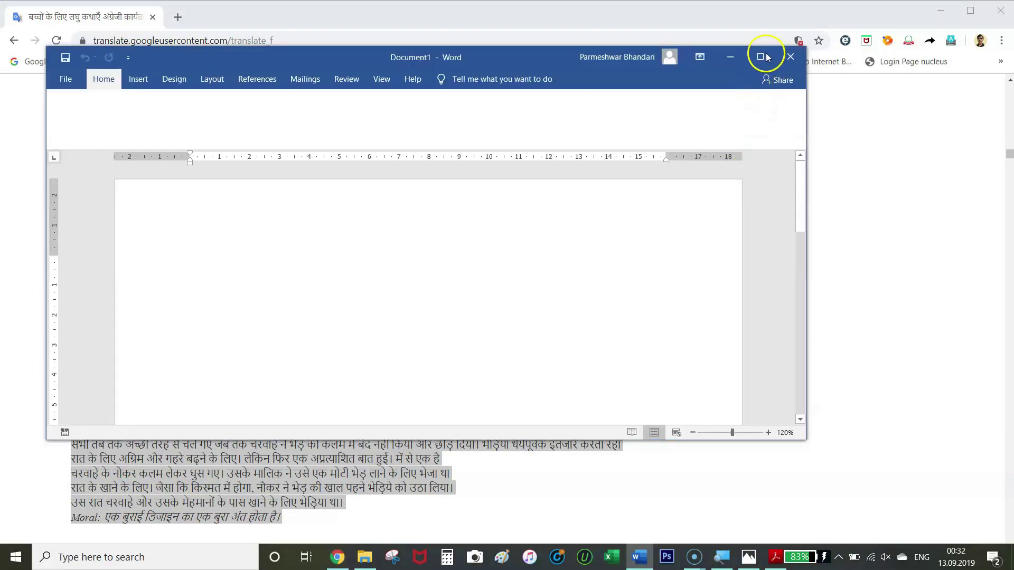
{"action": "left_click", "coordinate": [765, 57]}
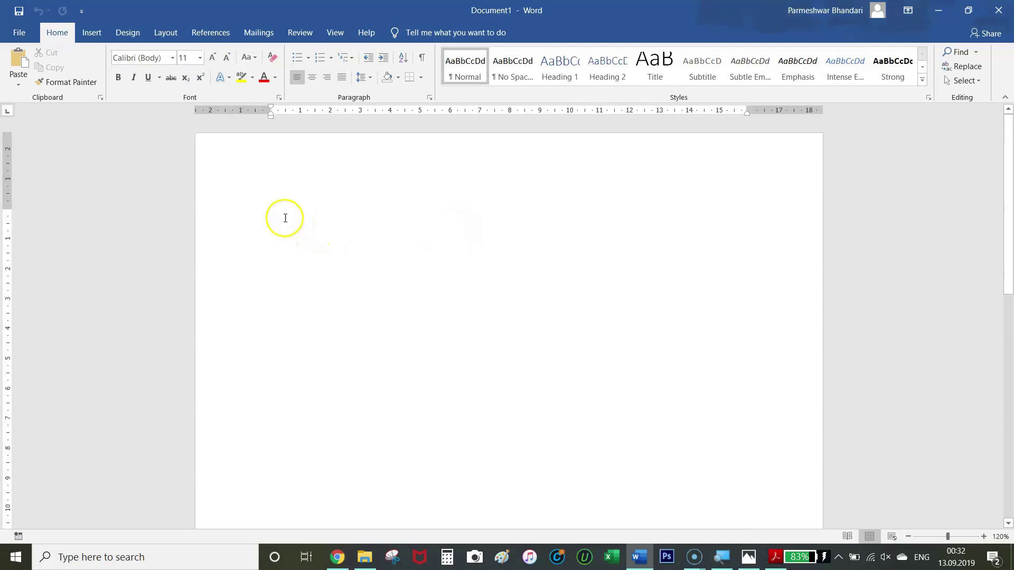
{"action": "key", "text": "ctrl+v"}
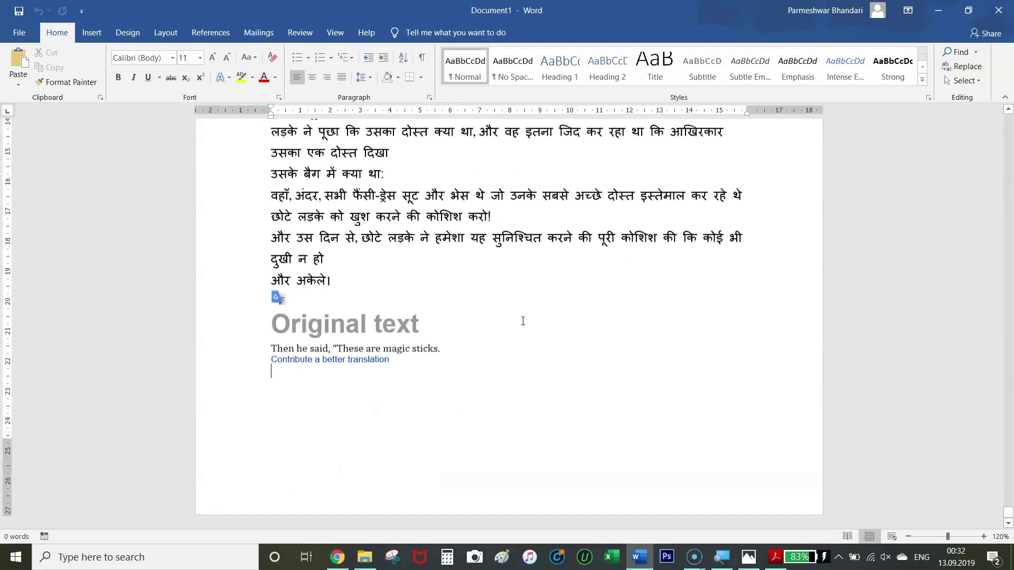
{"action": "left_click_drag", "start_coordinate": [421, 237], "coordinate": [470, 245]}
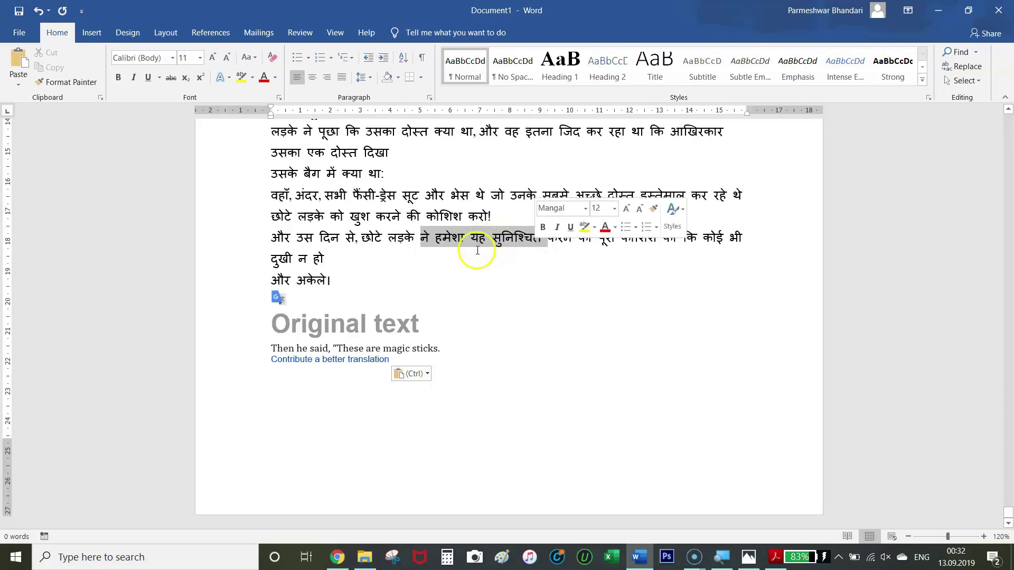
{"action": "left_click", "coordinate": [502, 289]}
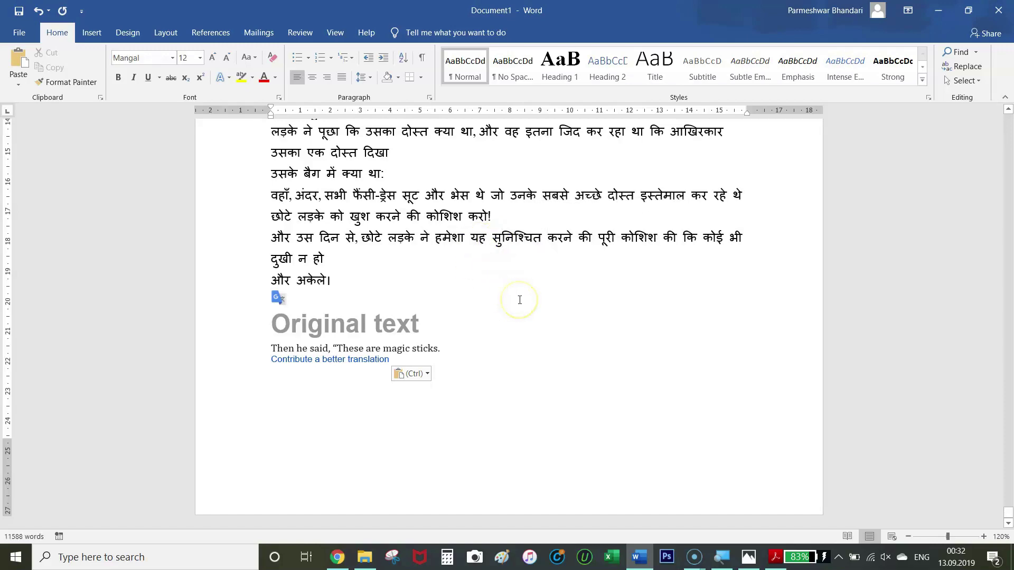
{"action": "scroll", "coordinate": [520, 300], "scroll_direction": "up", "scroll_amount": 15}
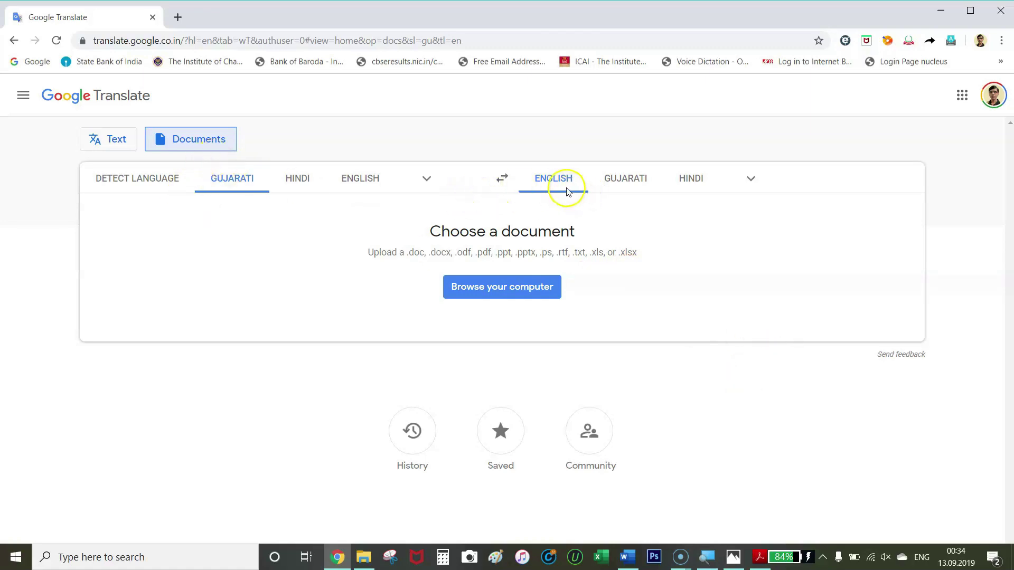
Upload Short-Stories-for-Children english.pdf again and translate it with Gujarati as source and English as target
{"action": "left_click", "coordinate": [516, 295]}
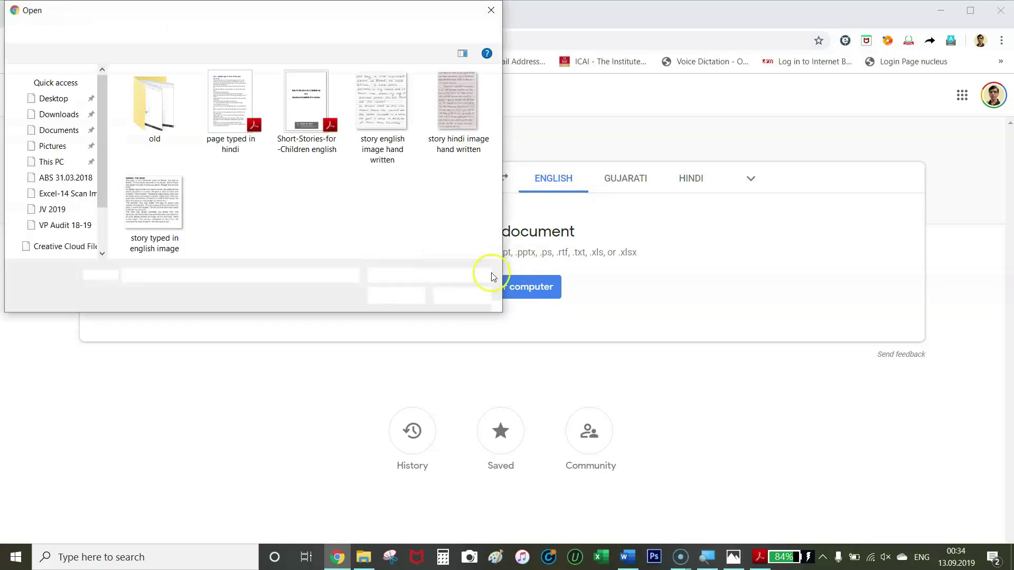
{"action": "left_click", "coordinate": [309, 120]}
{"action": "left_click", "coordinate": [401, 293]}
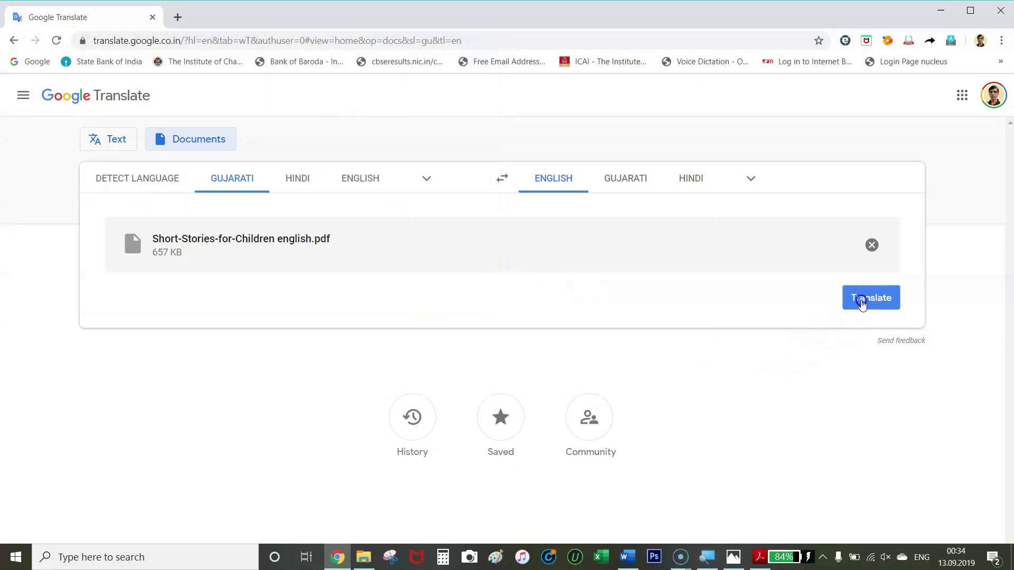
{"action": "left_click", "coordinate": [860, 297]}
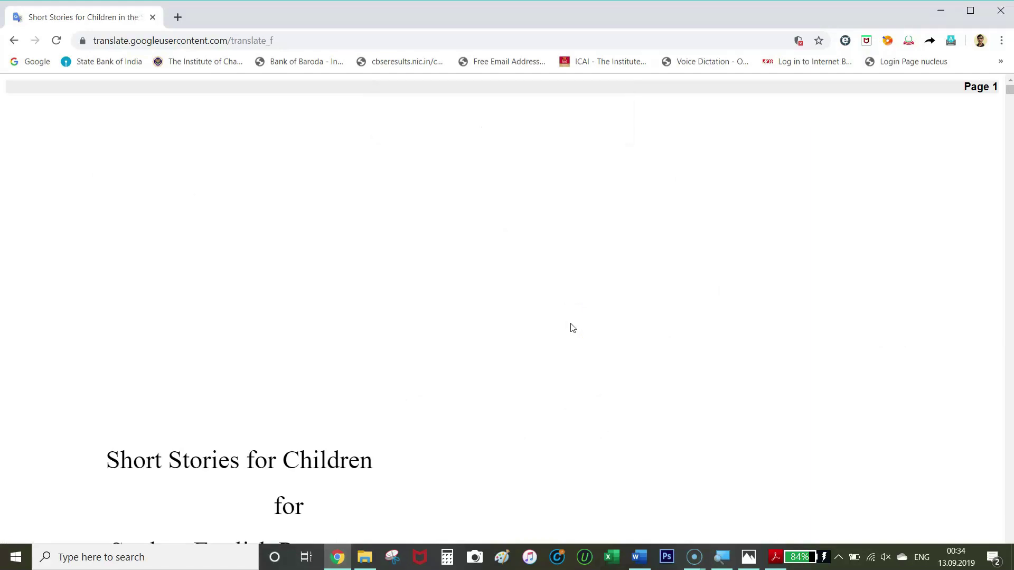
Check the English output's contents list and the original text of The Greedy Cloud entry, and return to document translation
{"action": "scroll", "coordinate": [572, 328], "scroll_direction": "down", "scroll_amount": 15}
{"action": "scroll", "coordinate": [572, 328], "scroll_direction": "down", "scroll_amount": 20}
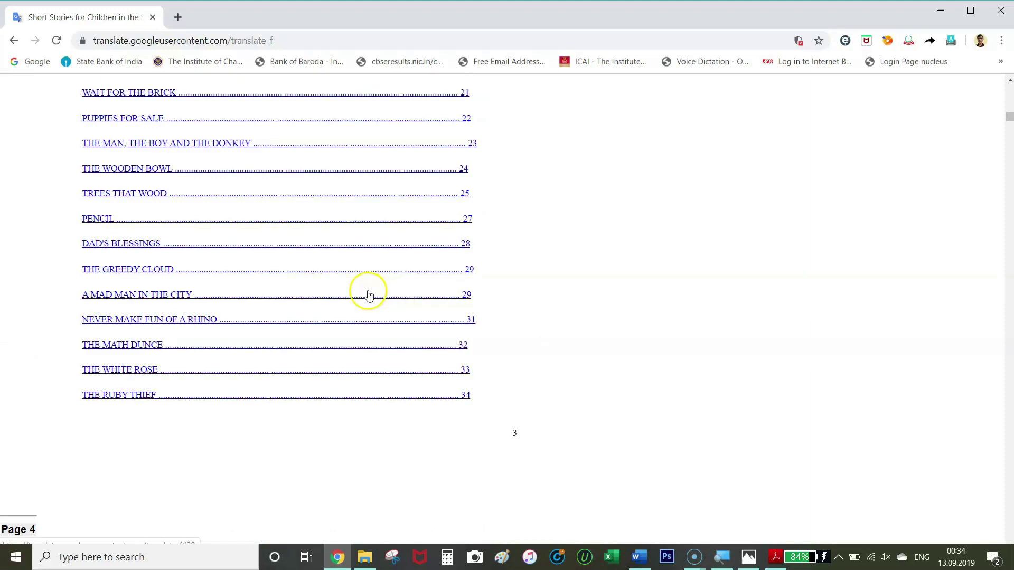
{"action": "left_click", "coordinate": [173, 272]}
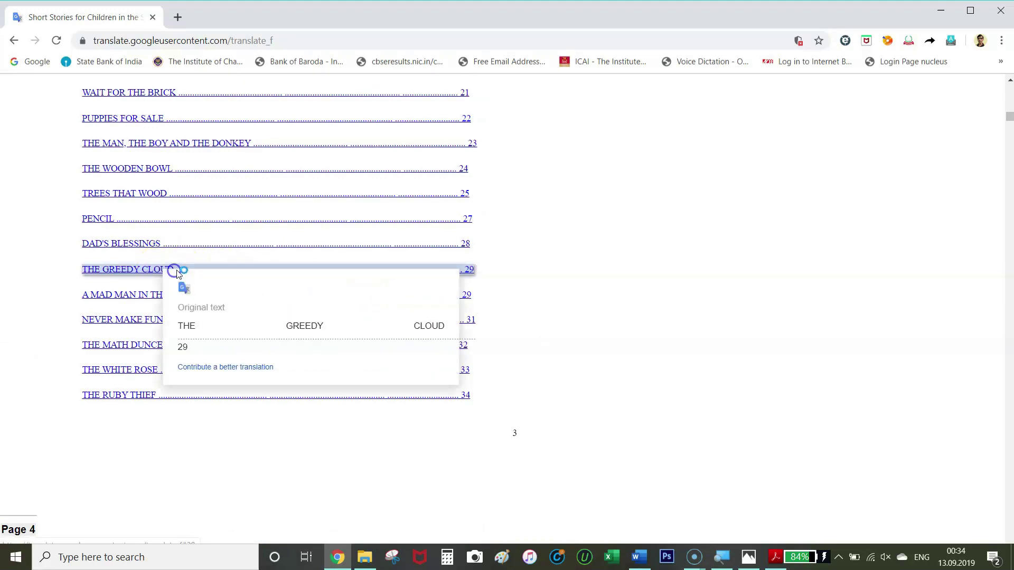
{"action": "left_click", "coordinate": [618, 287]}
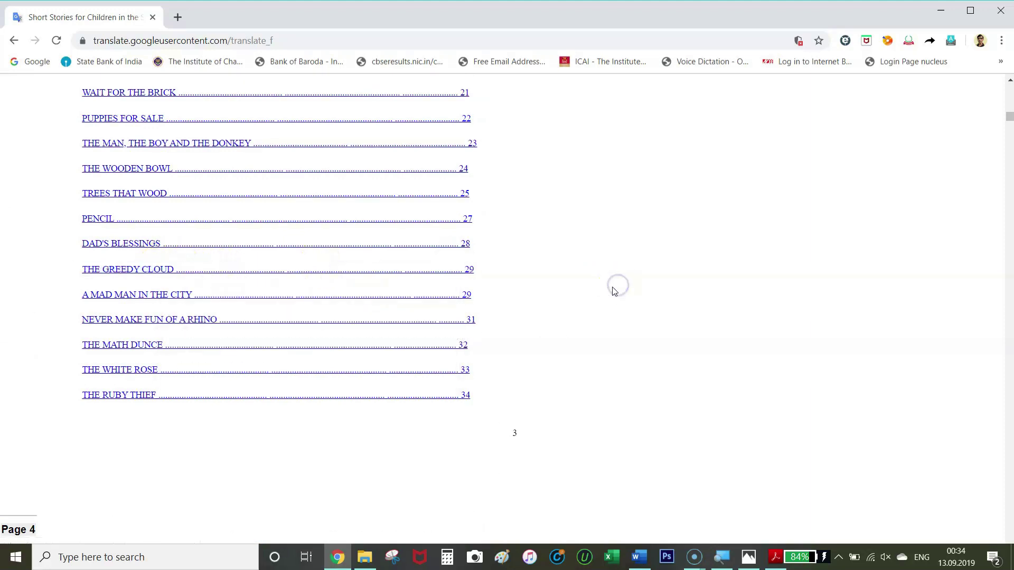
{"action": "scroll", "coordinate": [607, 293], "scroll_direction": "up", "scroll_amount": 20}
{"action": "left_click", "coordinate": [16, 40]}
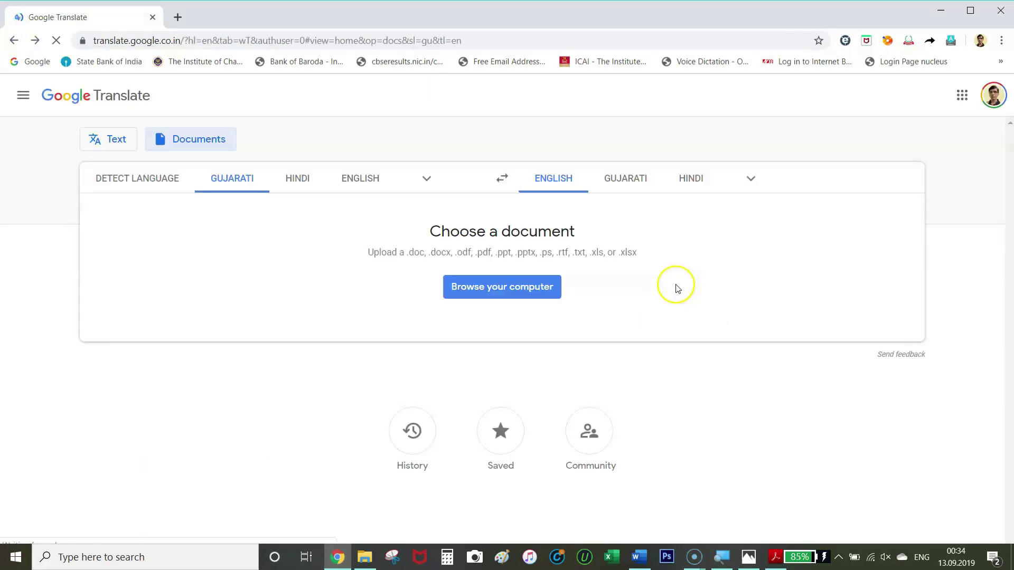
Upload Short-Stories-for-Children english.pdf, set the target language to French and translate the document
{"action": "left_click", "coordinate": [478, 288]}
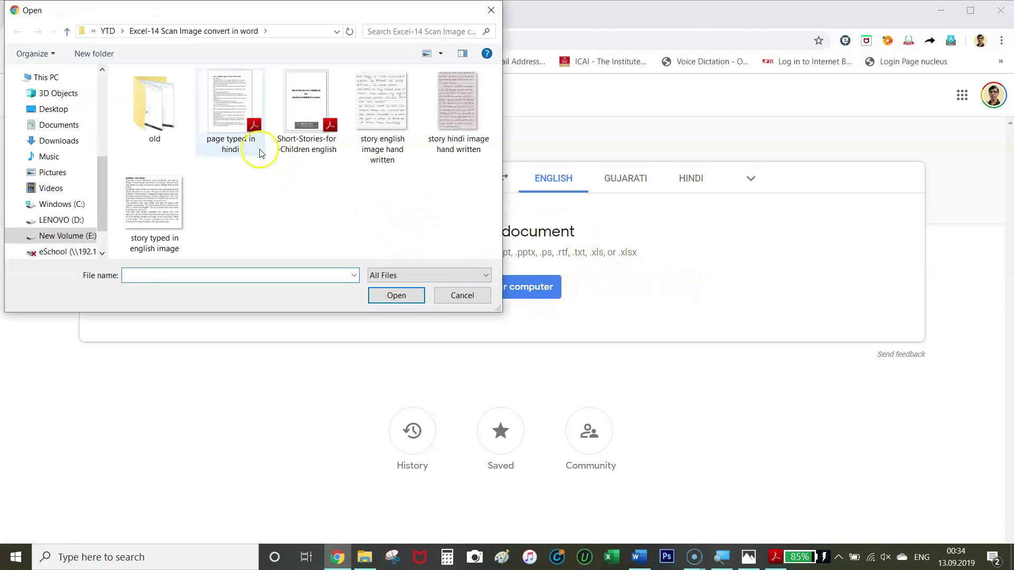
{"action": "left_click", "coordinate": [311, 121]}
{"action": "left_click", "coordinate": [401, 299]}
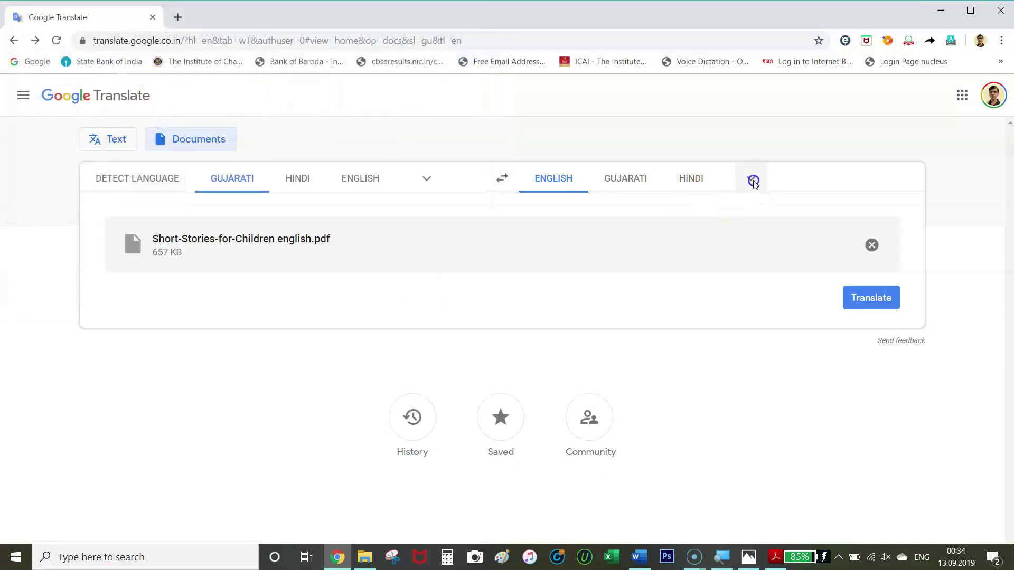
{"action": "left_click", "coordinate": [753, 180]}
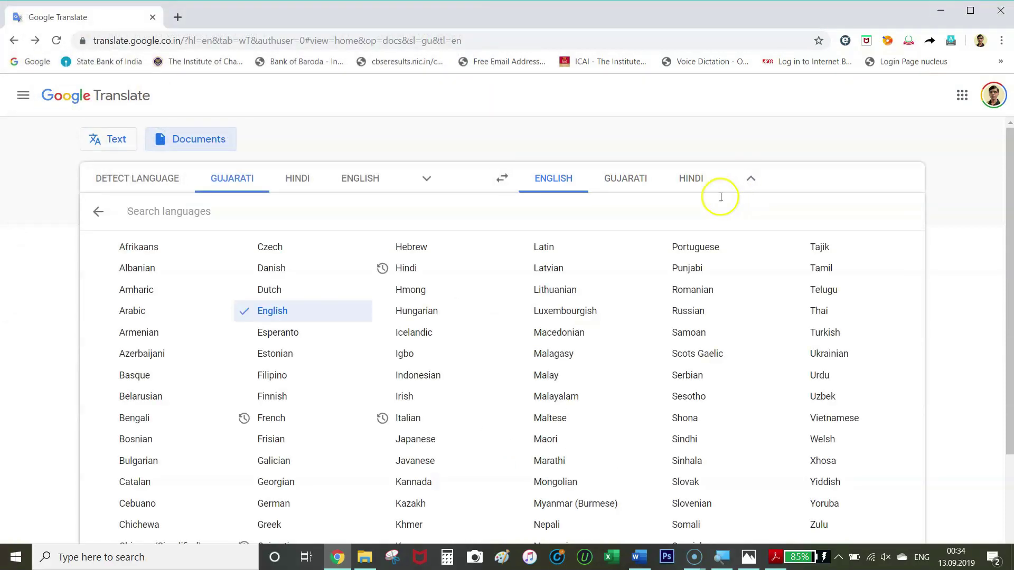
{"action": "left_click", "coordinate": [283, 419]}
{"action": "left_click", "coordinate": [877, 305]}
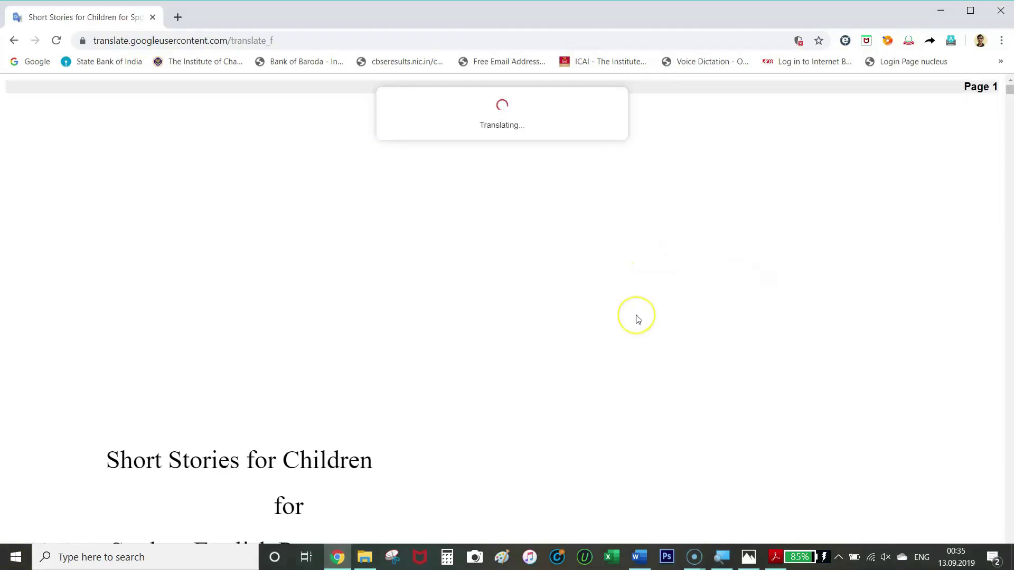
Look through the French translation from the title page and contents list to the villager story on page 5
{"action": "scroll", "coordinate": [636, 320], "scroll_direction": "down", "scroll_amount": 15}
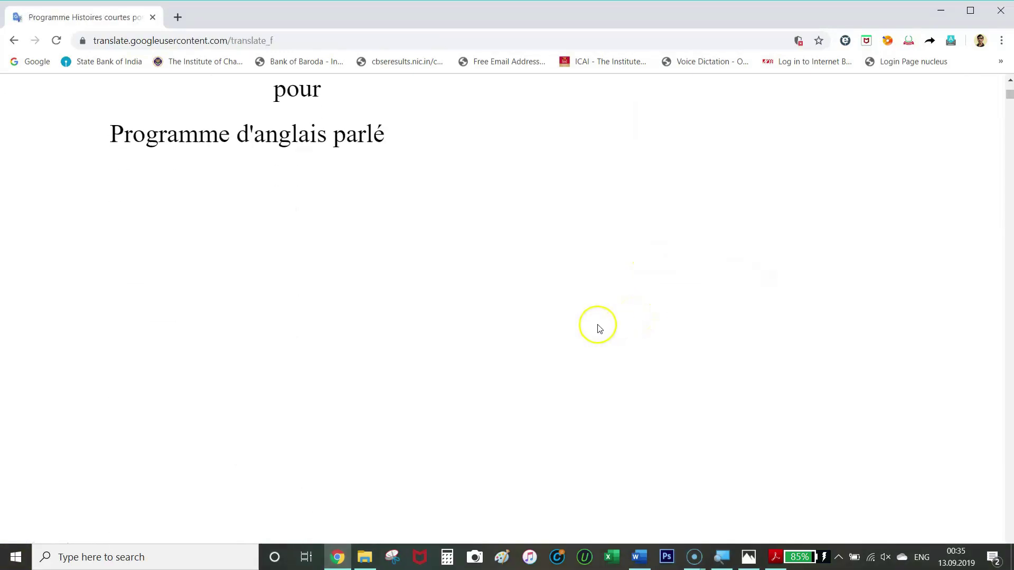
{"action": "scroll", "coordinate": [602, 323], "scroll_direction": "down", "scroll_amount": 20}
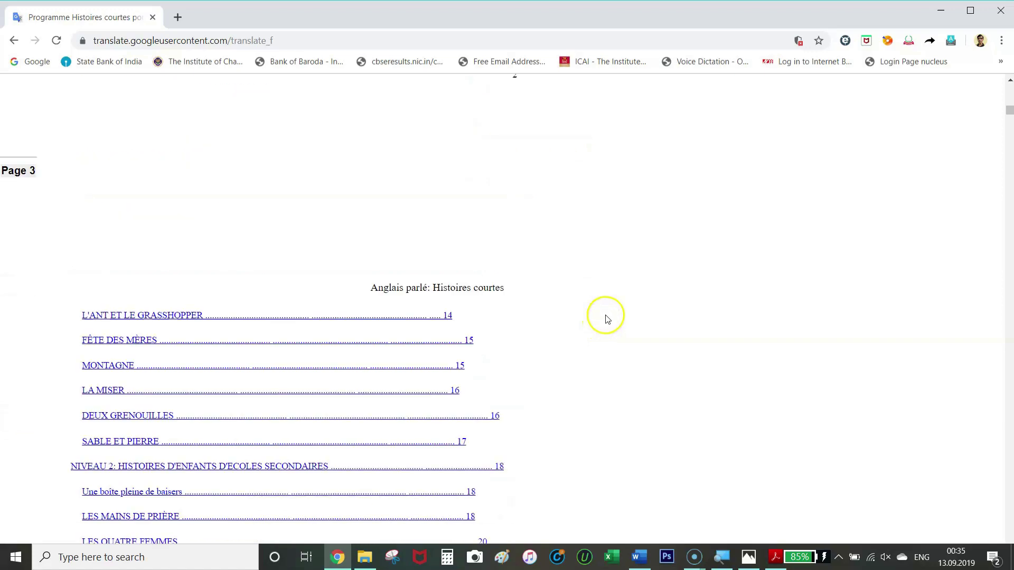
{"action": "scroll", "coordinate": [610, 317], "scroll_direction": "down", "scroll_amount": 20}
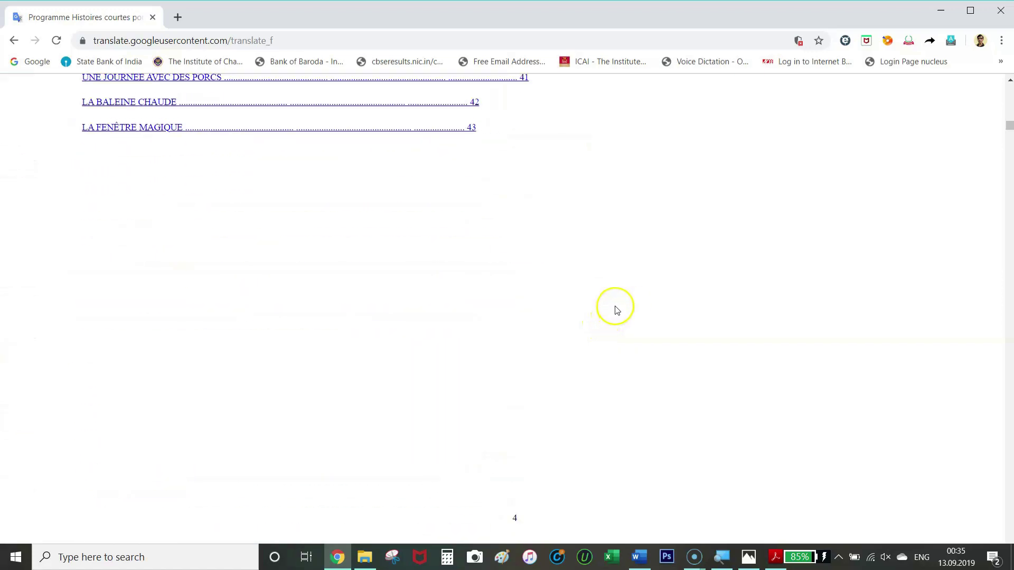
{"action": "scroll", "coordinate": [616, 306], "scroll_direction": "down", "scroll_amount": 4}
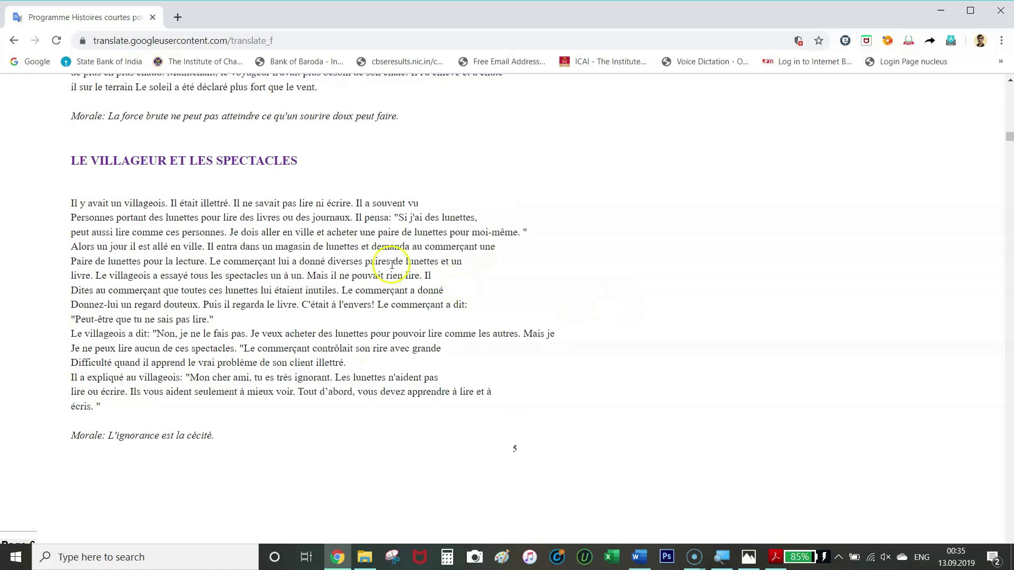
{"action": "scroll", "coordinate": [400, 260], "scroll_direction": "up", "scroll_amount": 7}
{"action": "scroll", "coordinate": [417, 256], "scroll_direction": "up", "scroll_amount": 20}
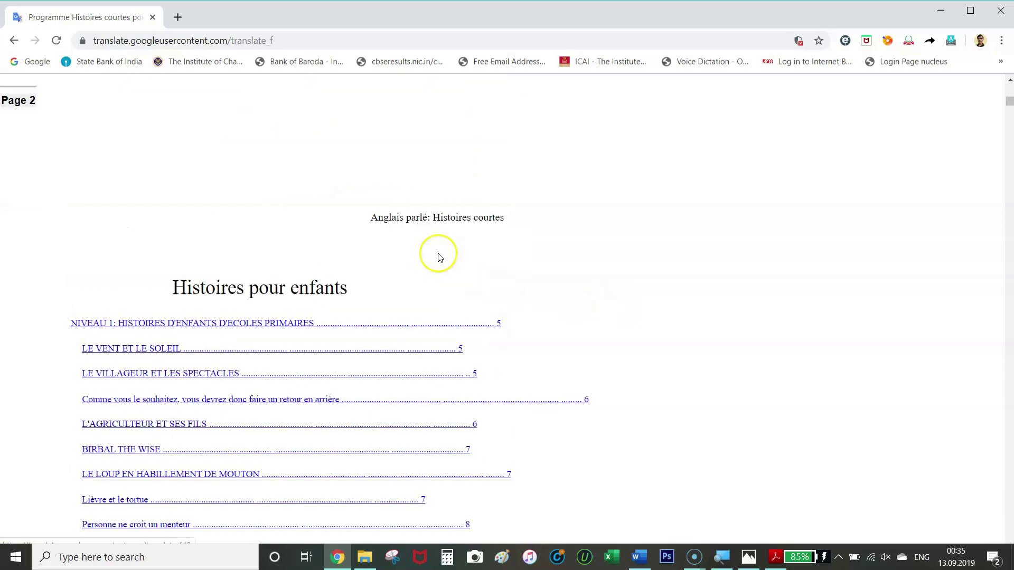
{"action": "scroll", "coordinate": [402, 236], "scroll_direction": "up", "scroll_amount": 8}
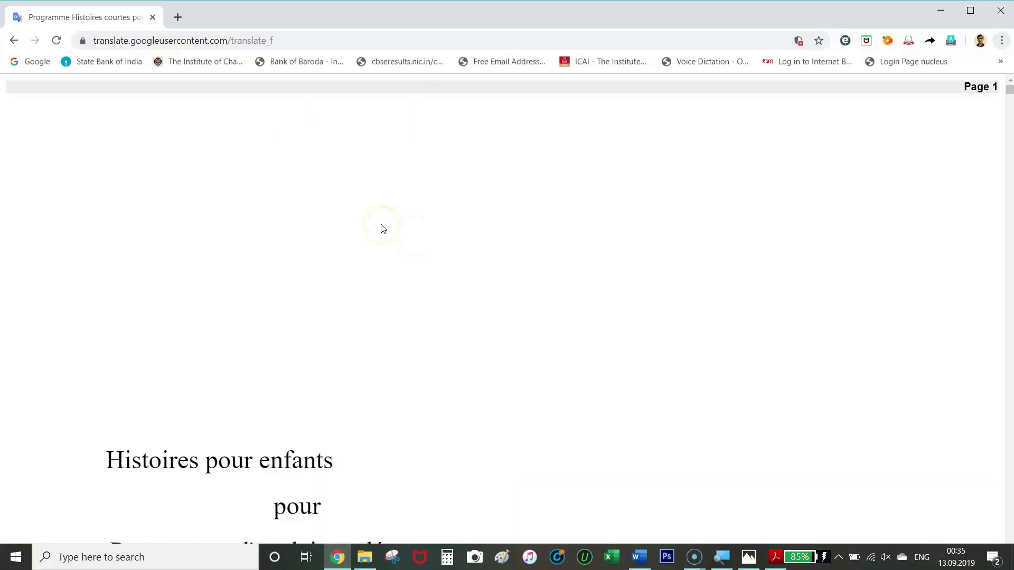
{"action": "scroll", "coordinate": [383, 228], "scroll_direction": "down", "scroll_amount": 5}
{"action": "scroll", "coordinate": [383, 228], "scroll_direction": "up", "scroll_amount": 5}
Load the Google home page and switch to Photos to view the handwritten English and Hindi story images
{"action": "left_click", "coordinate": [30, 63]}
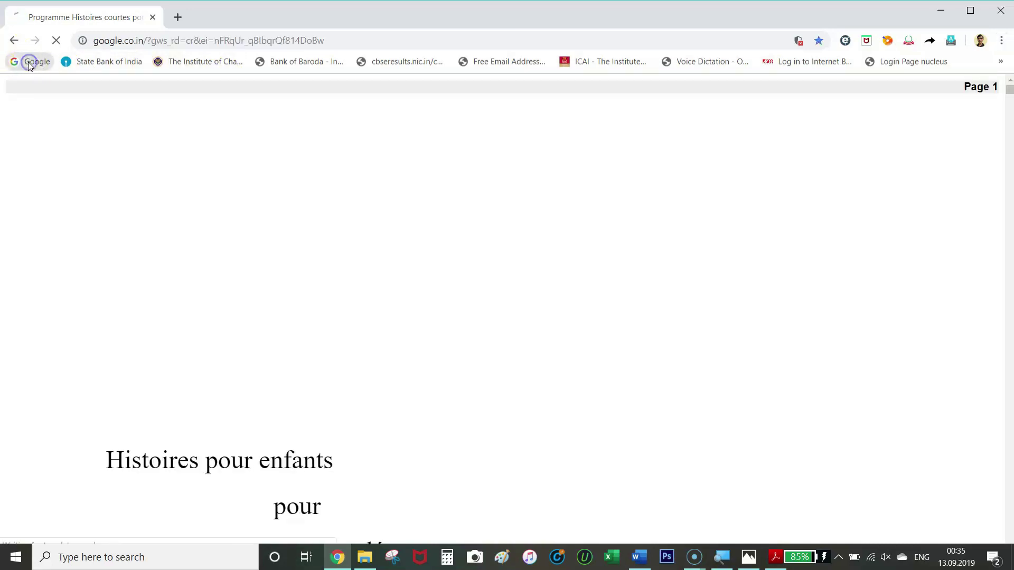
{"action": "left_click", "coordinate": [754, 561]}
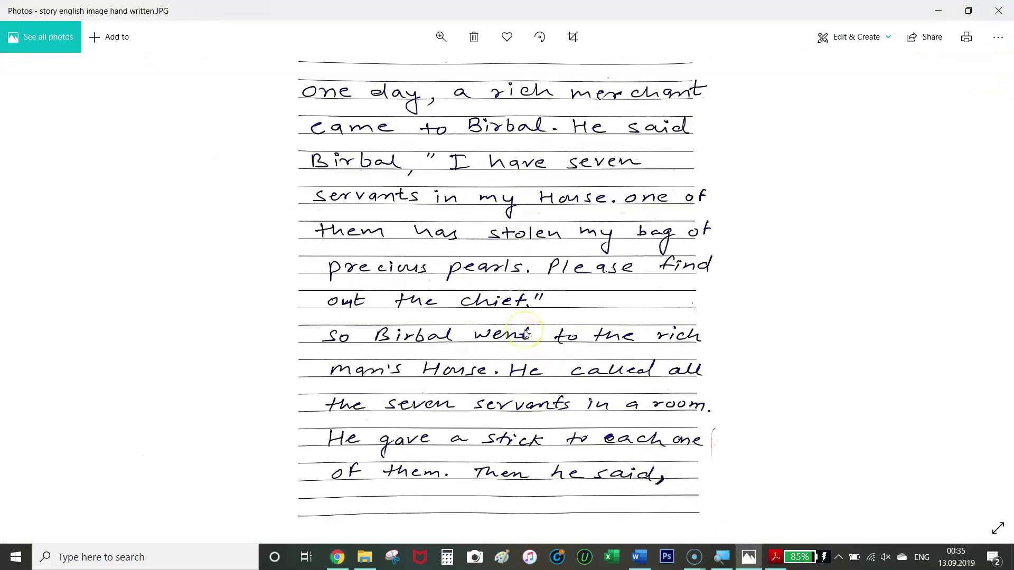
{"action": "key", "text": "Right"}
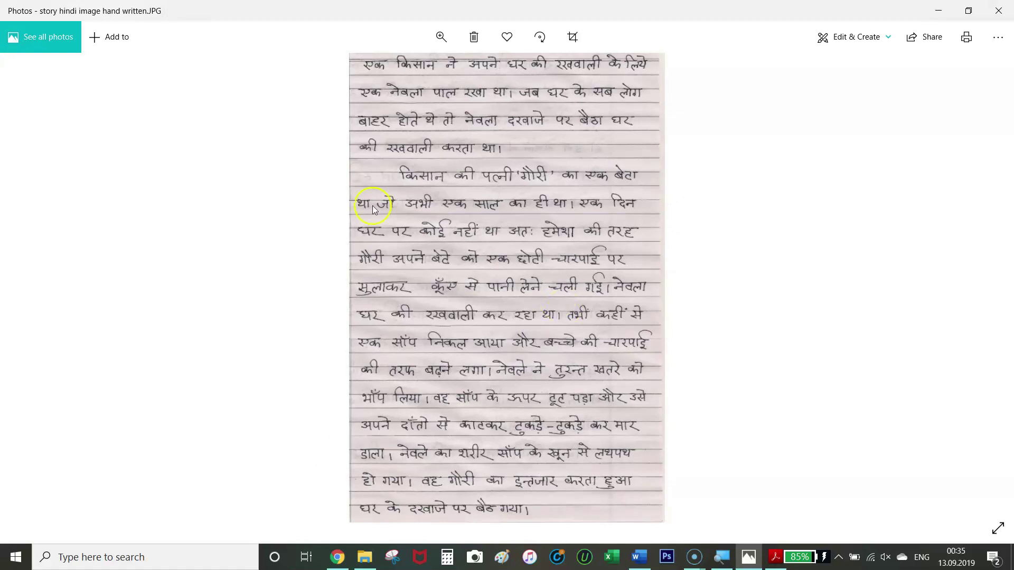
Switch to the Google home page in Chrome and open Google Drive from the Google apps
{"action": "left_click", "coordinate": [337, 557]}
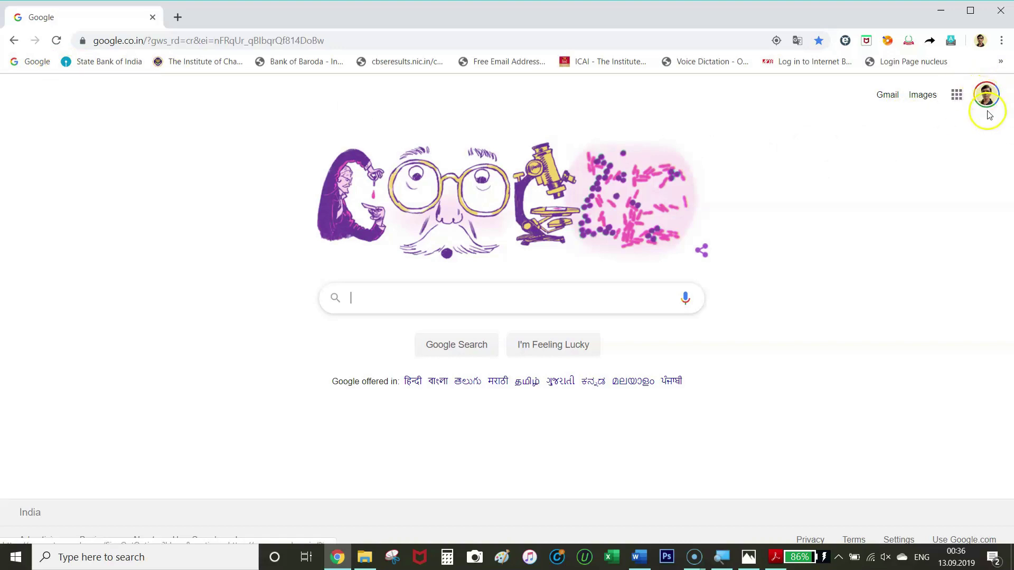
{"action": "left_click", "coordinate": [956, 97]}
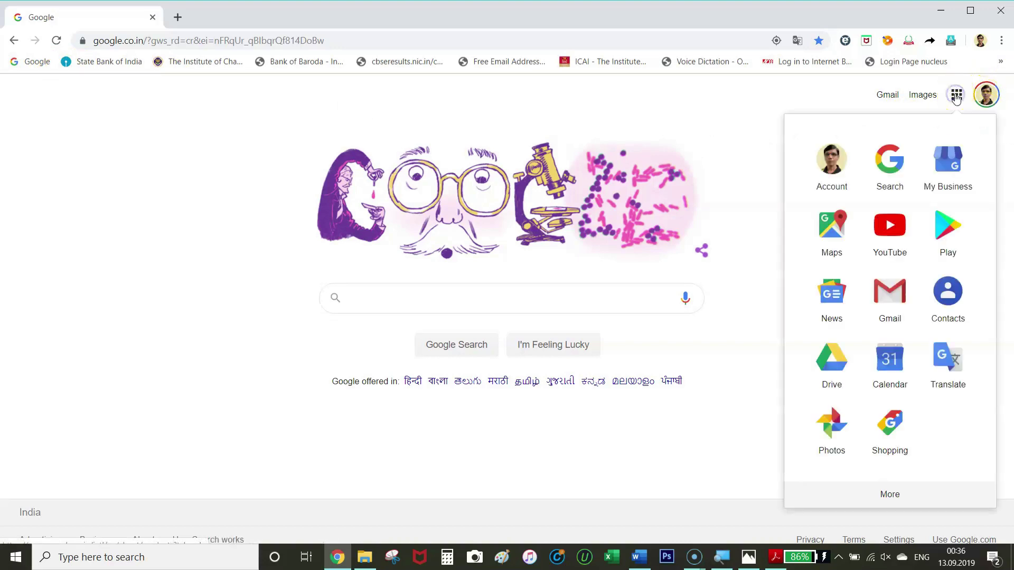
{"action": "left_click", "coordinate": [845, 356]}
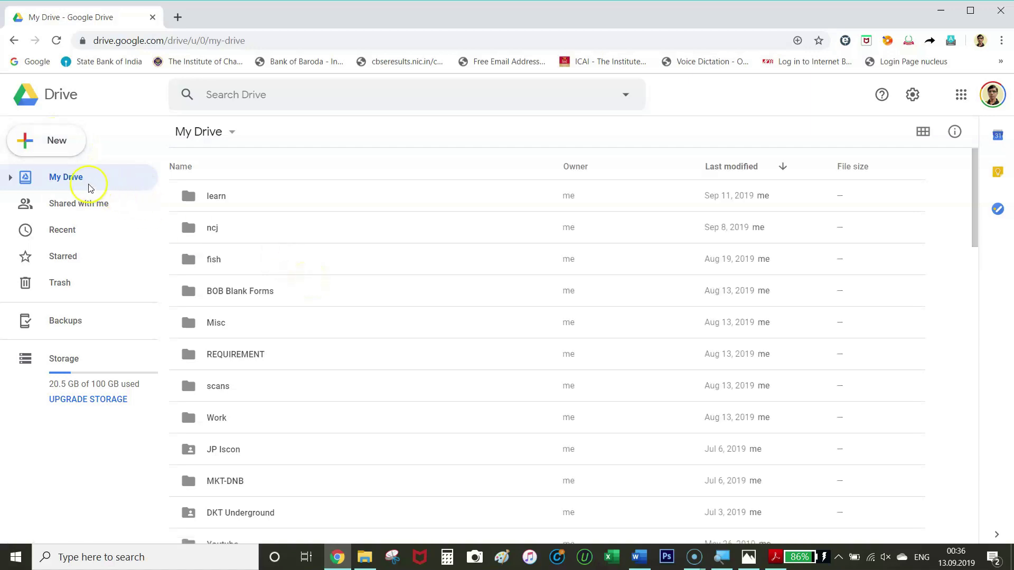
Create a folder named type in My Drive and open it
{"action": "left_click", "coordinate": [57, 141]}
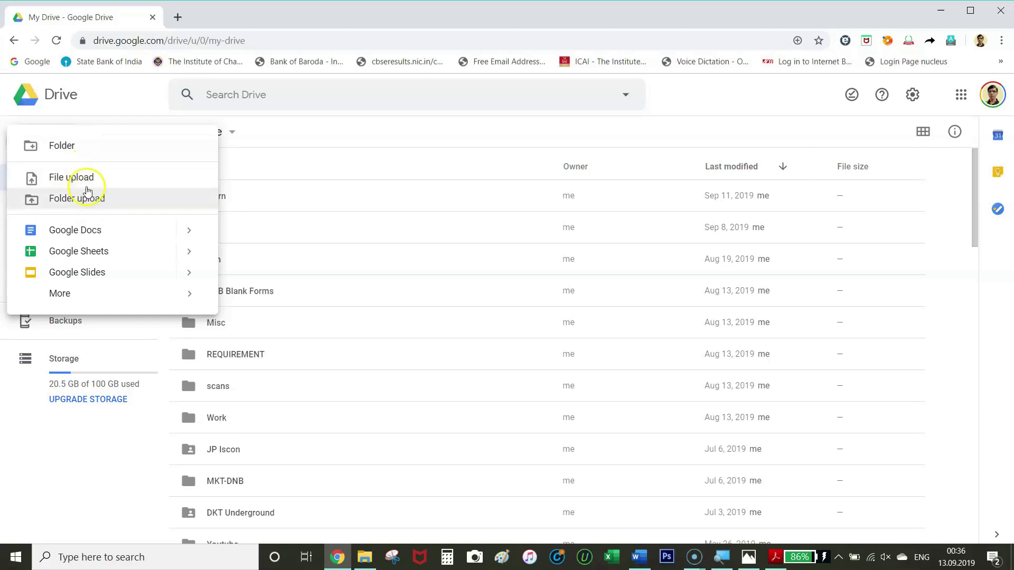
{"action": "left_click", "coordinate": [80, 148]}
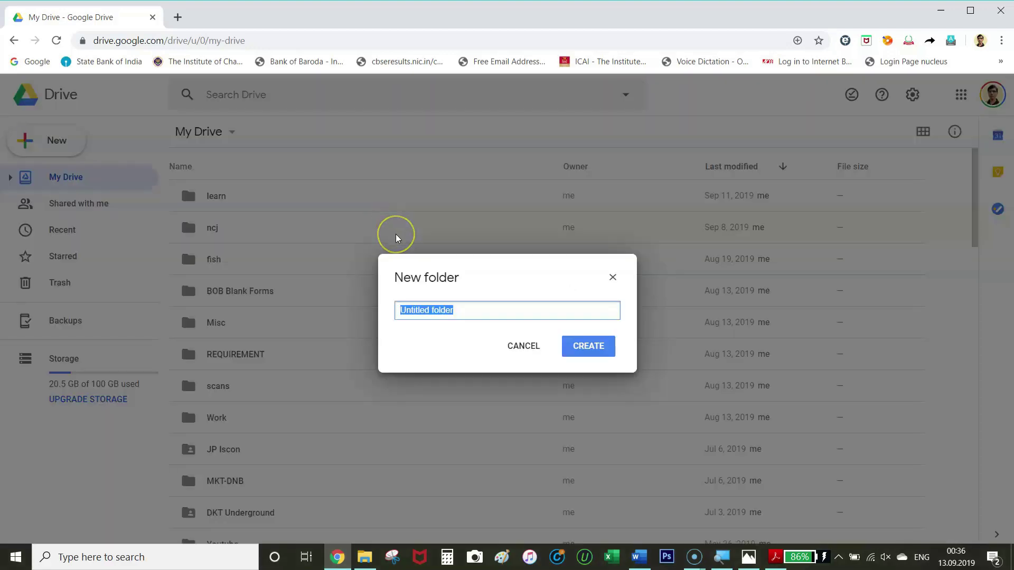
{"action": "type", "text": "type"}
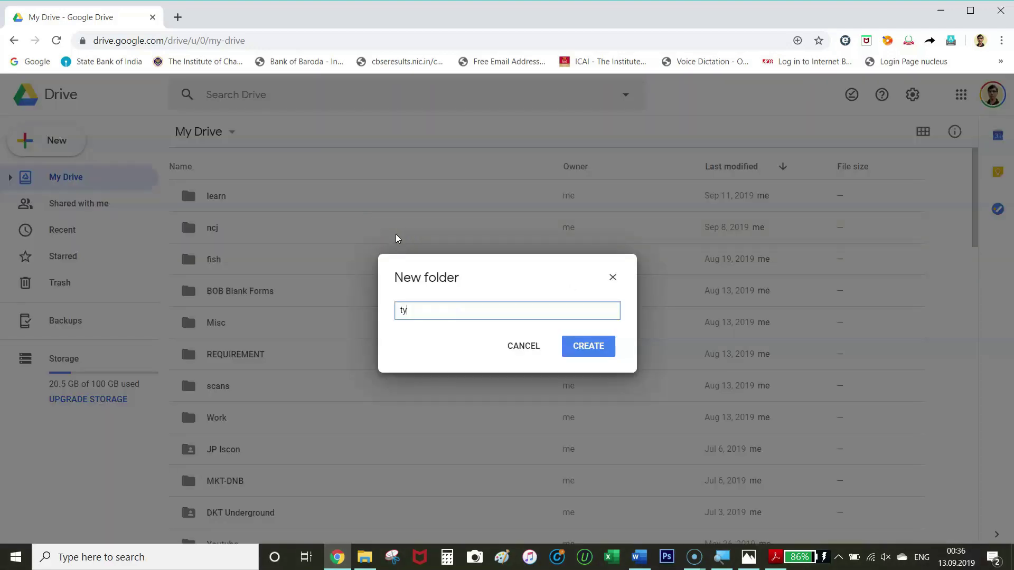
{"action": "left_click", "coordinate": [591, 350]}
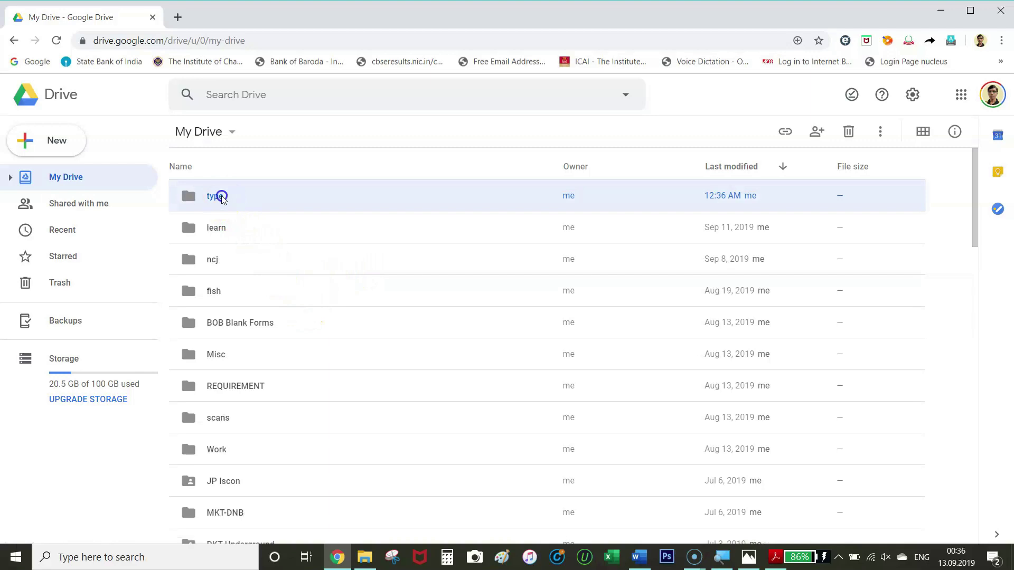
{"action": "double_click", "coordinate": [219, 197]}
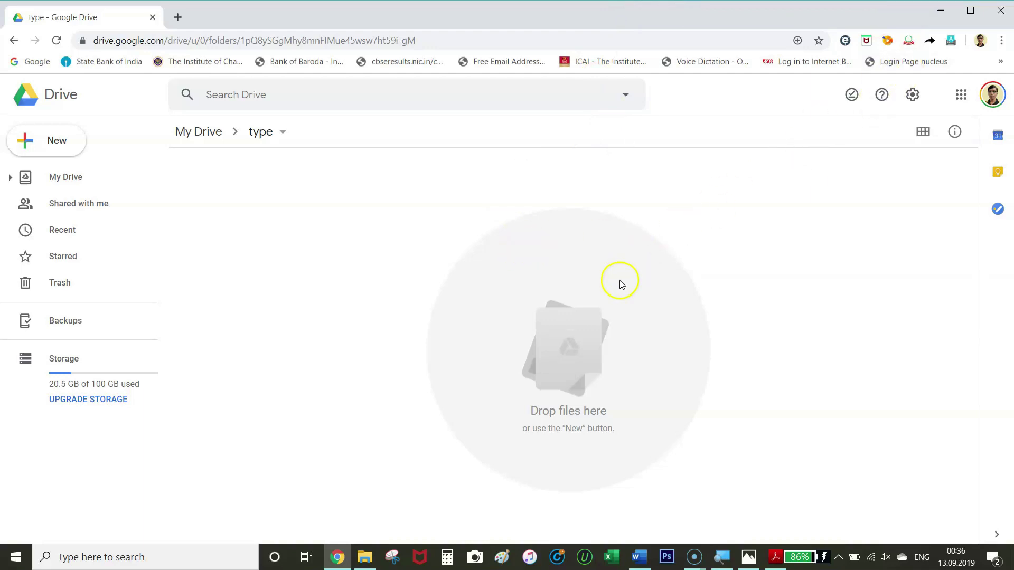
Upload the image file story english image hand written into the type folder
{"action": "left_click", "coordinate": [62, 143]}
{"action": "left_click", "coordinate": [81, 178]}
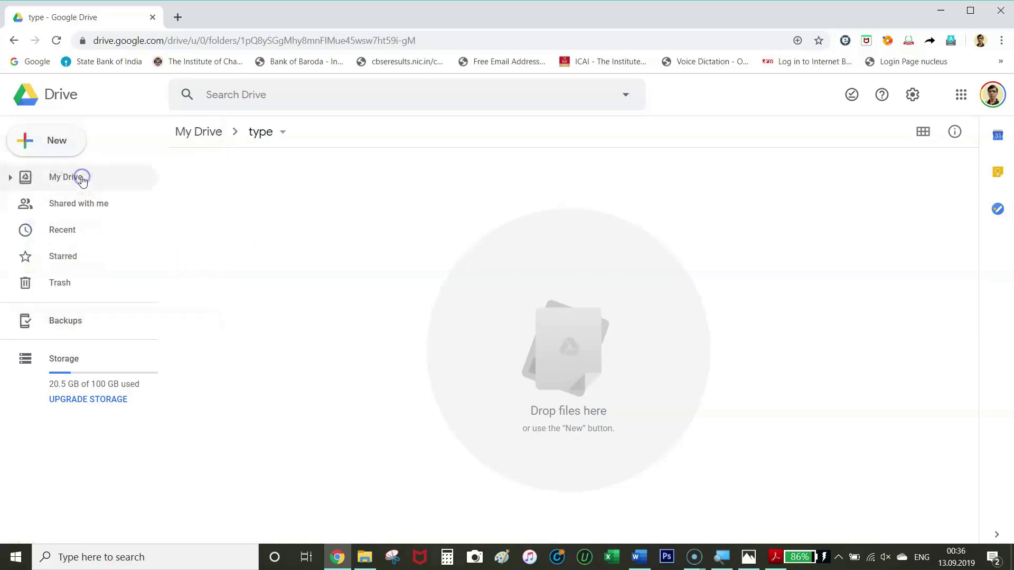
{"action": "left_click", "coordinate": [473, 274]}
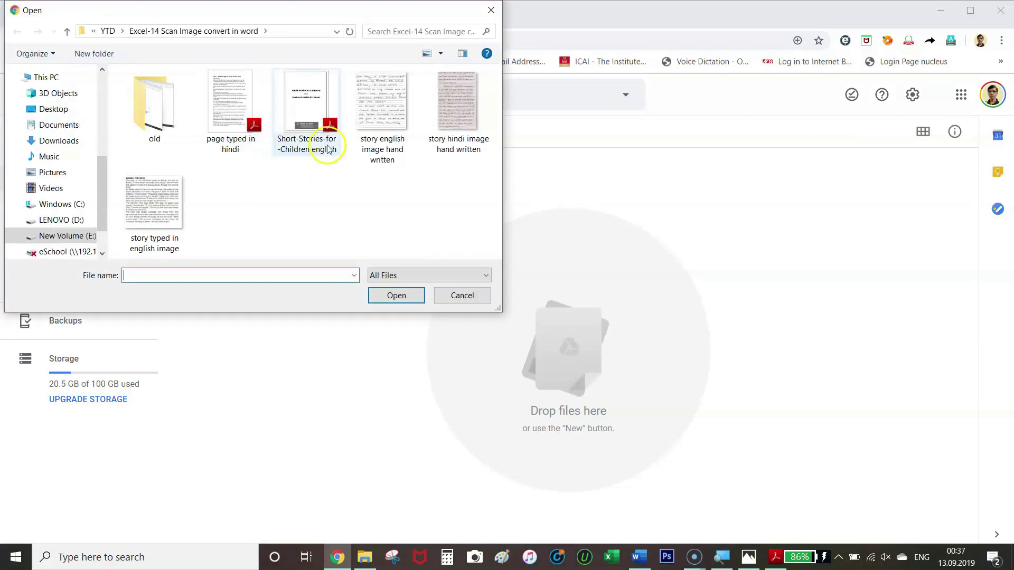
{"action": "left_click", "coordinate": [390, 104]}
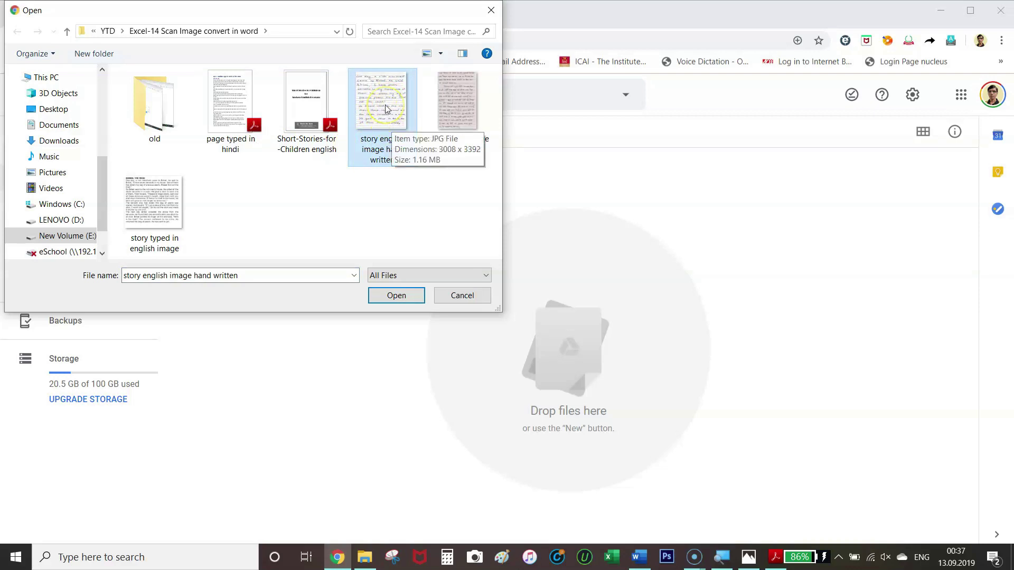
{"action": "left_click", "coordinate": [413, 296]}
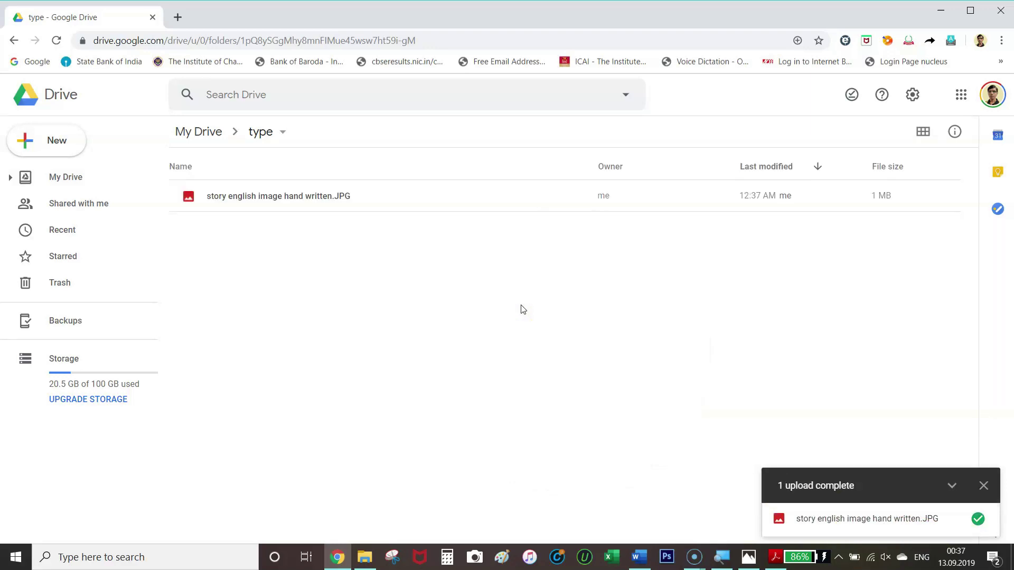
Open story english image hand written.JPG with Google Docs to convert the handwriting into editable text
{"action": "left_click", "coordinate": [263, 199]}
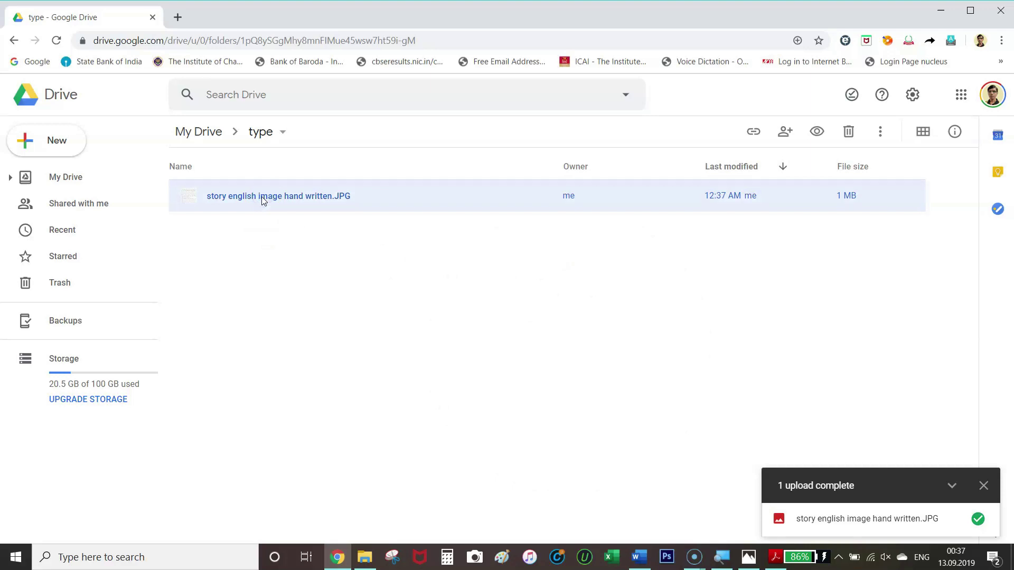
{"action": "right_click", "coordinate": [262, 199]}
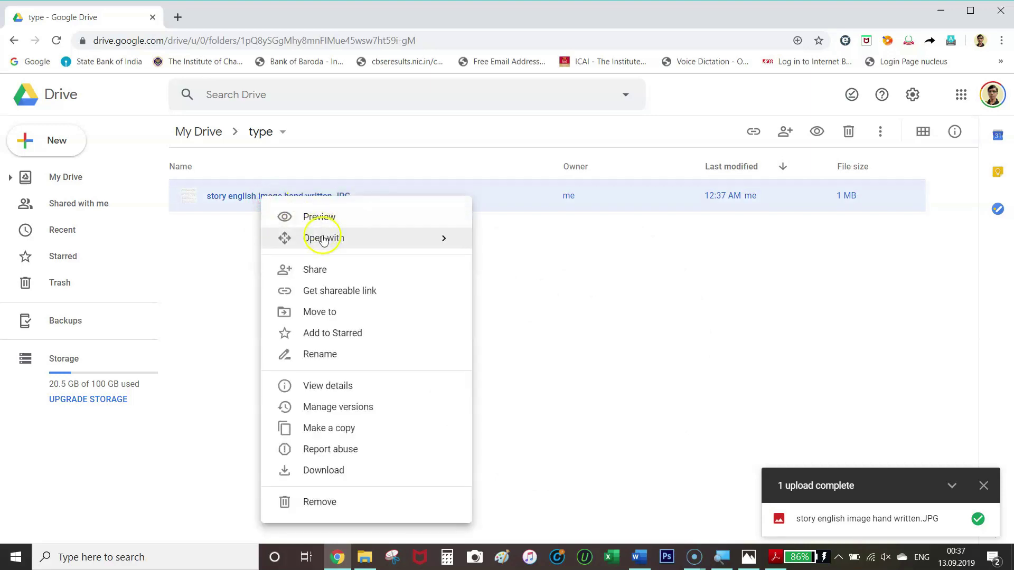
{"action": "mouse_move", "coordinate": [323, 239]}
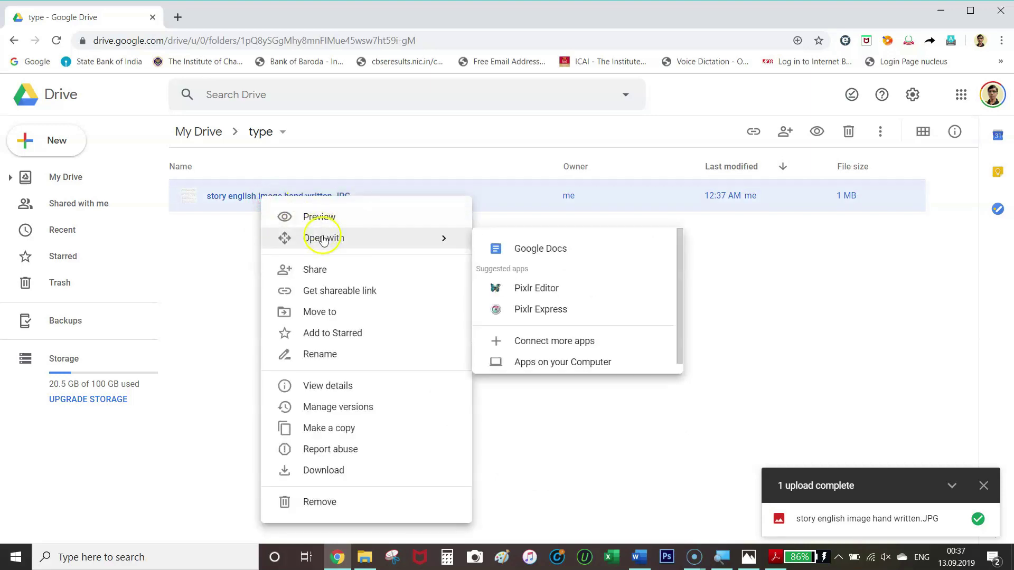
{"action": "left_click", "coordinate": [553, 255]}
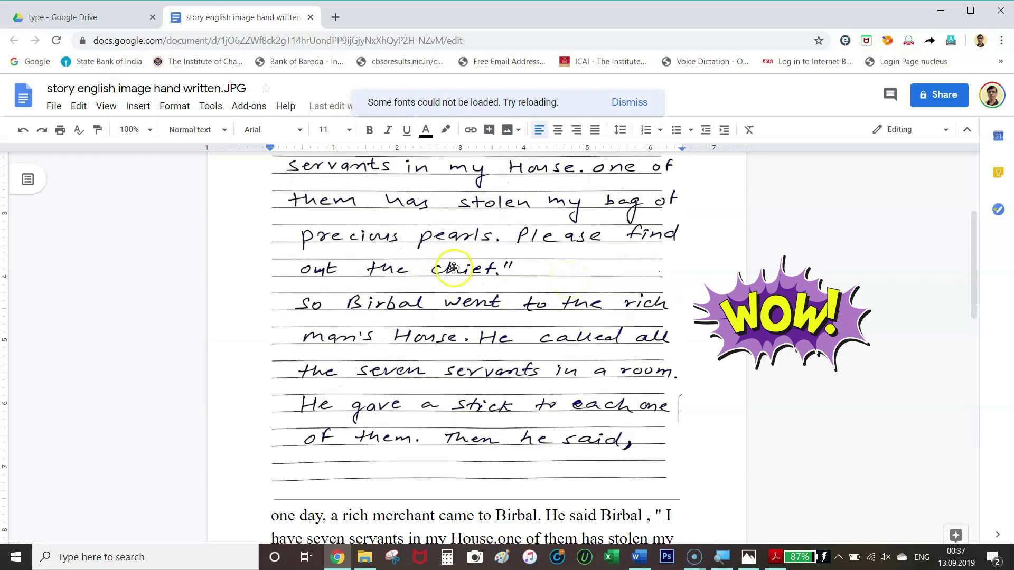
Compare the handwritten image with the extracted text below it and copy all the extracted text, from "one day" to "Then he said,"
{"action": "scroll", "coordinate": [442, 268], "scroll_direction": "up", "scroll_amount": 2}
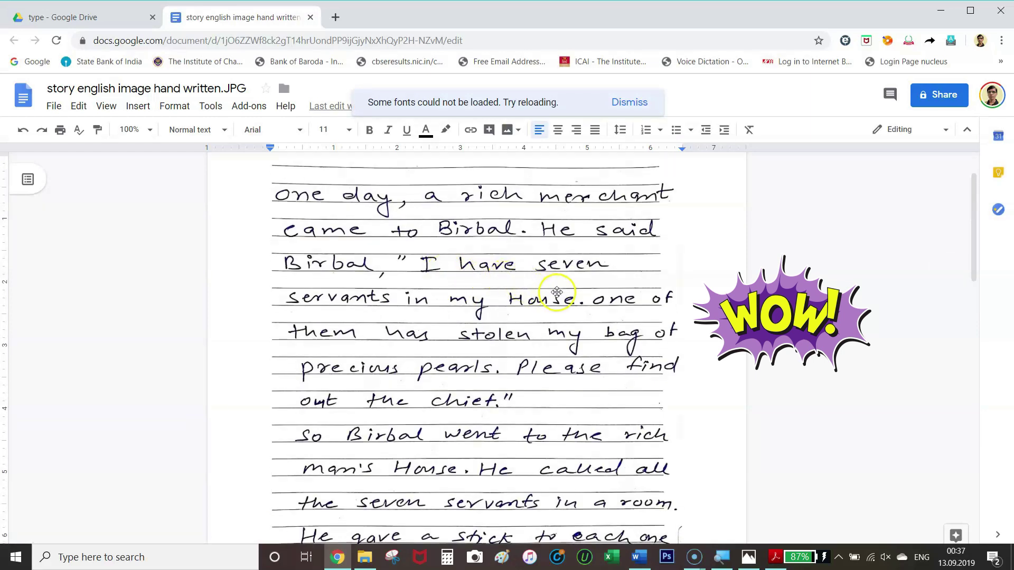
{"action": "scroll", "coordinate": [557, 292], "scroll_direction": "down", "scroll_amount": 6}
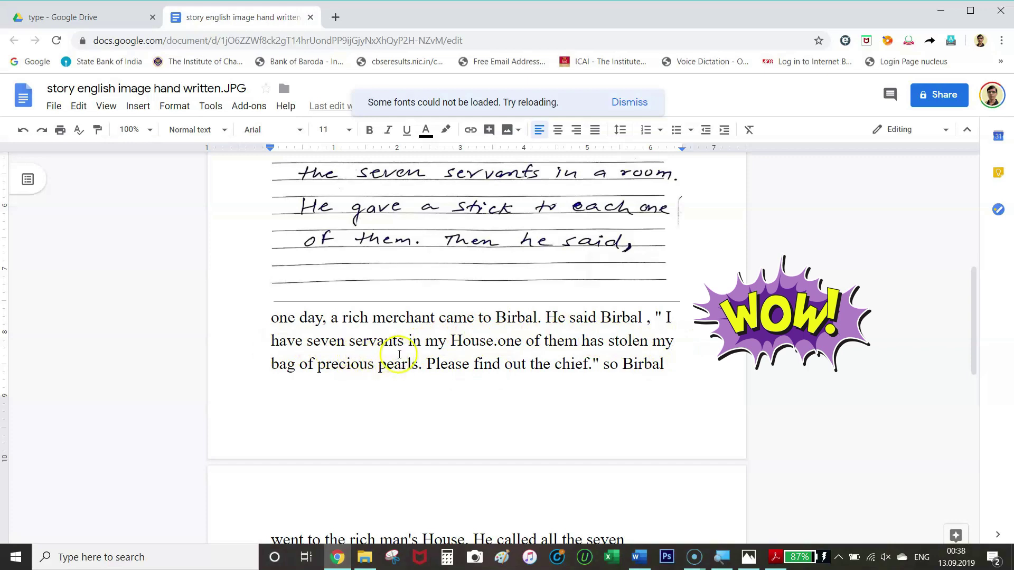
{"action": "scroll", "coordinate": [459, 358], "scroll_direction": "up", "scroll_amount": 8}
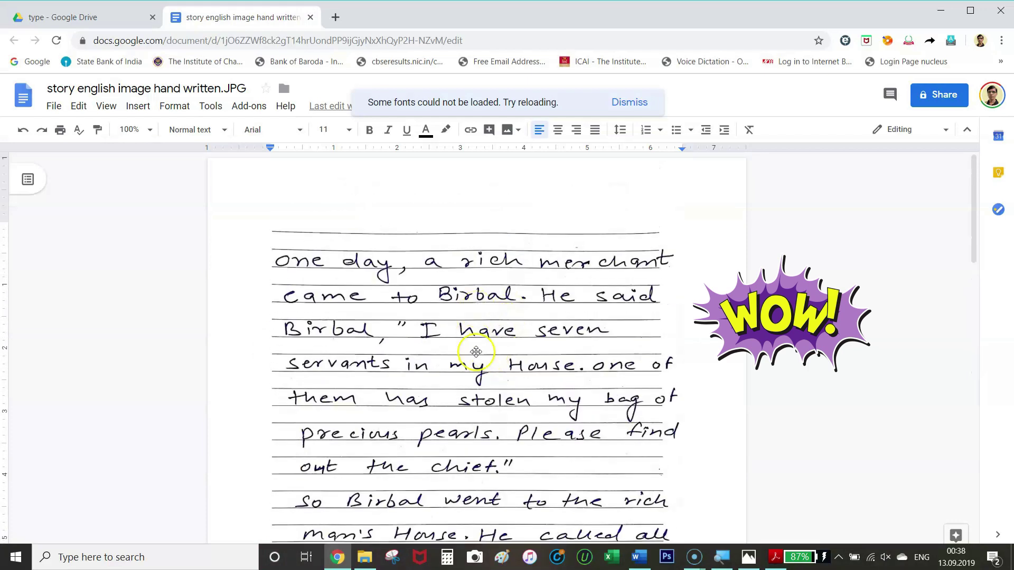
{"action": "scroll", "coordinate": [476, 352], "scroll_direction": "down", "scroll_amount": 14}
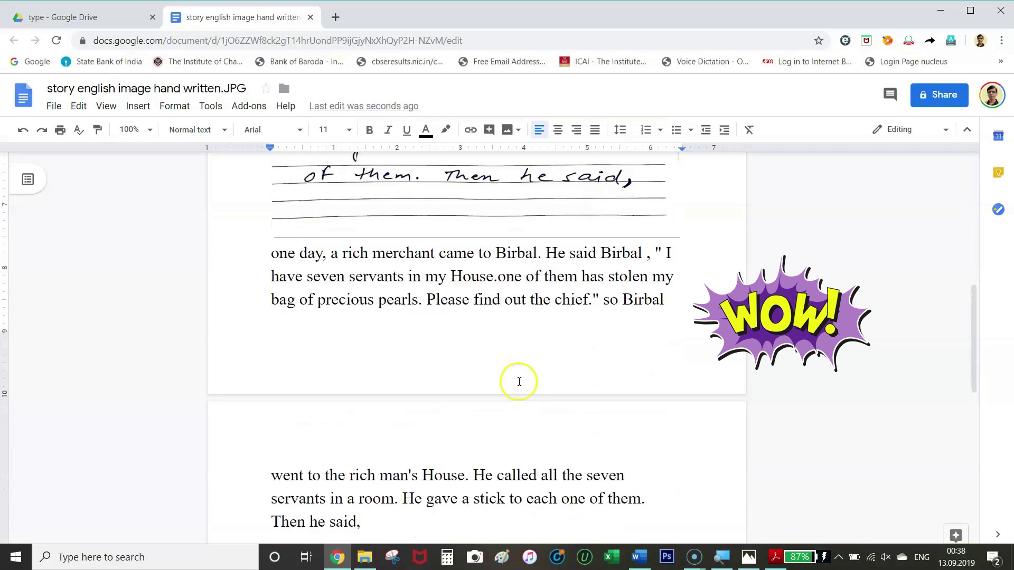
{"action": "scroll", "coordinate": [515, 369], "scroll_direction": "up", "scroll_amount": 6}
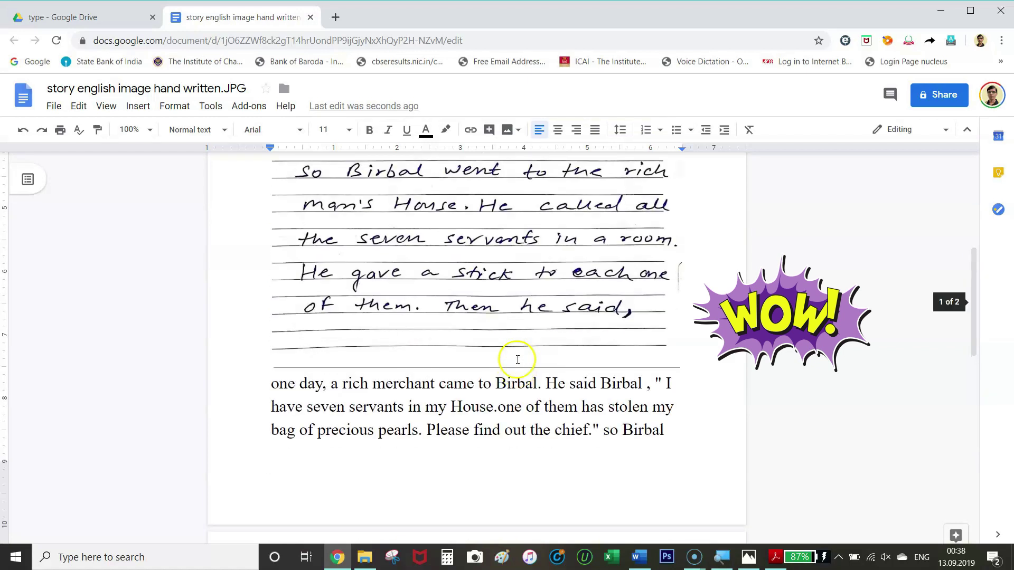
{"action": "scroll", "coordinate": [516, 355], "scroll_direction": "down", "scroll_amount": 3}
{"action": "left_click_drag", "start_coordinate": [367, 455], "coordinate": [257, 379]}
{"action": "left_click_drag", "start_coordinate": [234, 212], "coordinate": [253, 174]}
{"action": "left_click_drag", "start_coordinate": [253, 173], "coordinate": [257, 185]}
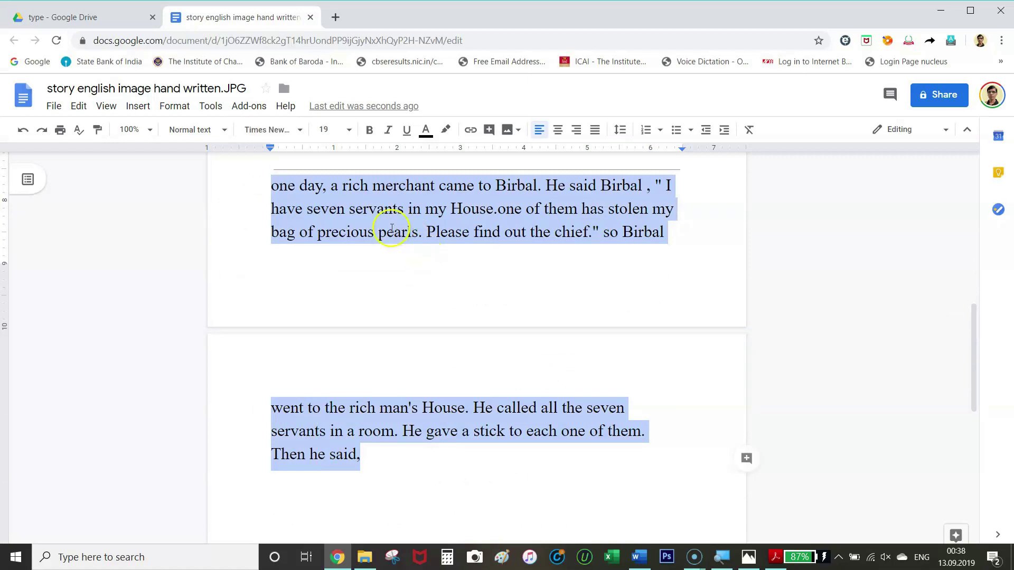
{"action": "right_click", "coordinate": [383, 214]}
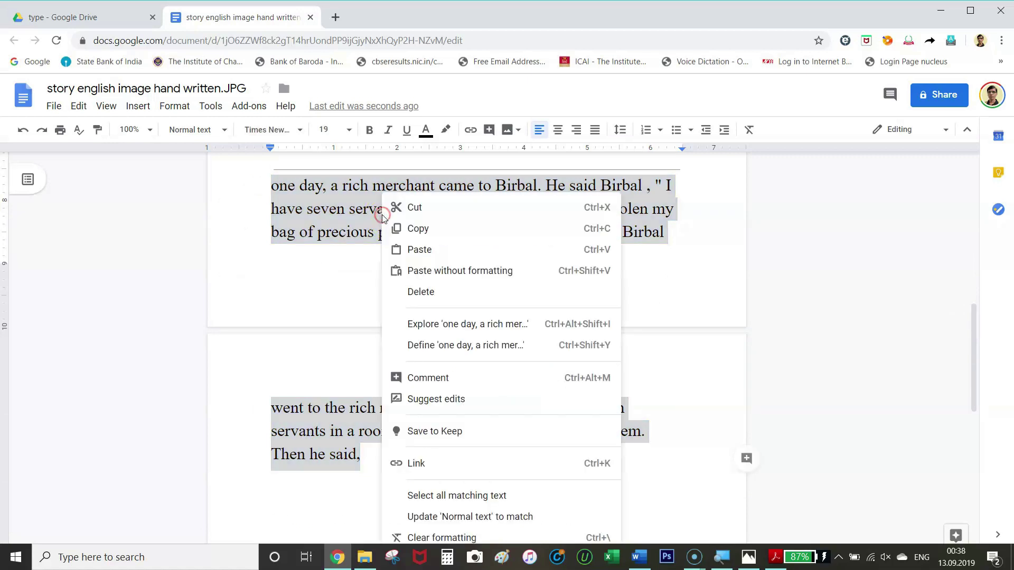
{"action": "left_click", "coordinate": [424, 228]}
Open Google Translate in a new tab and translate the copied story text from English to Hindi
{"action": "left_click", "coordinate": [333, 18]}
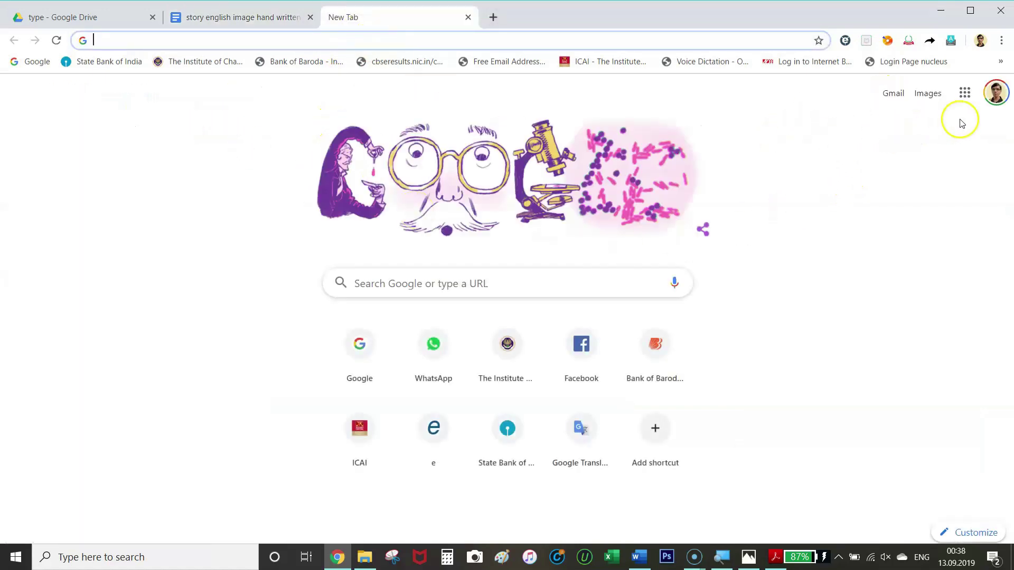
{"action": "left_click", "coordinate": [965, 93]}
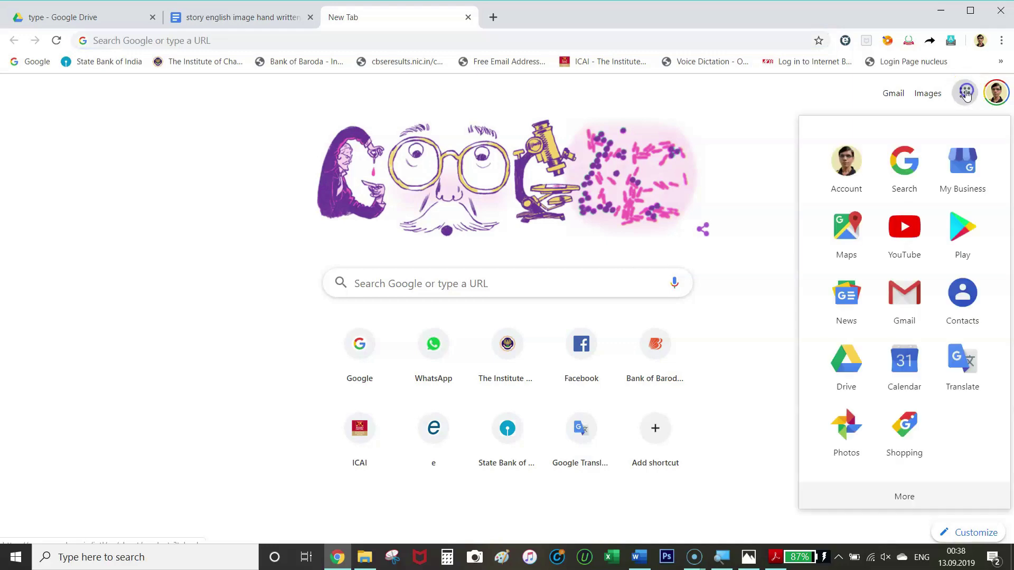
{"action": "left_click", "coordinate": [966, 363]}
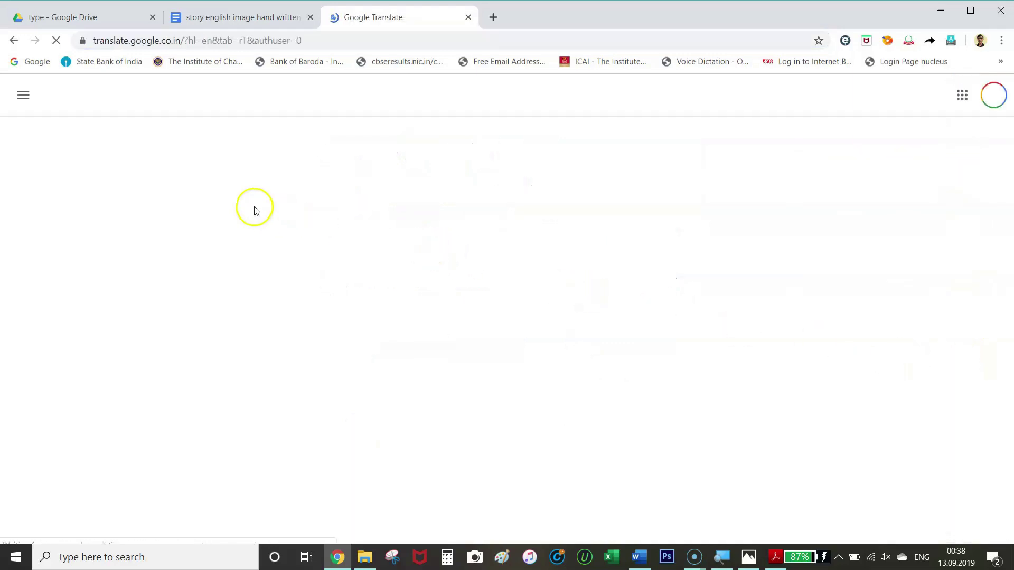
{"action": "left_click", "coordinate": [110, 138]}
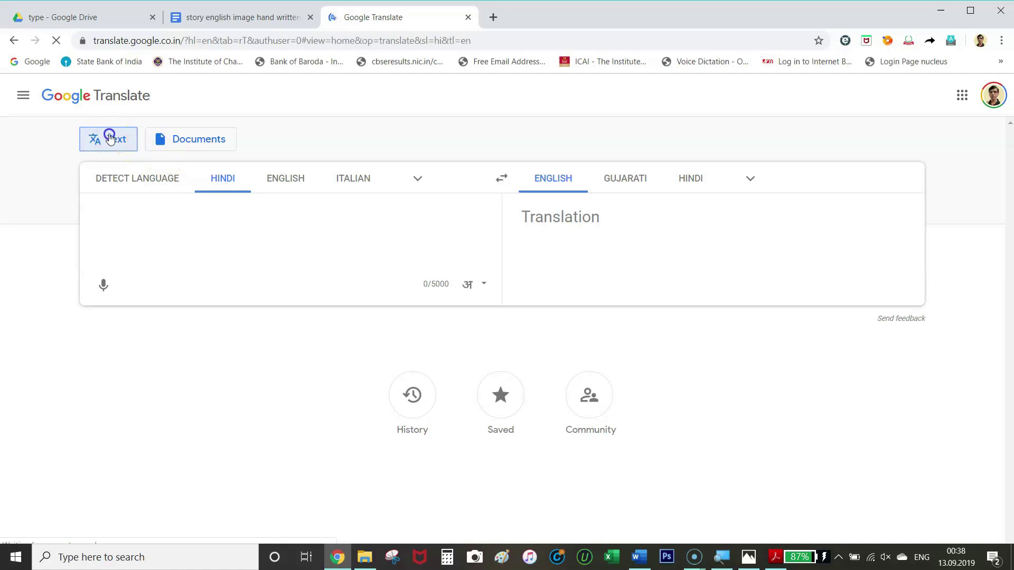
{"action": "left_click", "coordinate": [286, 184]}
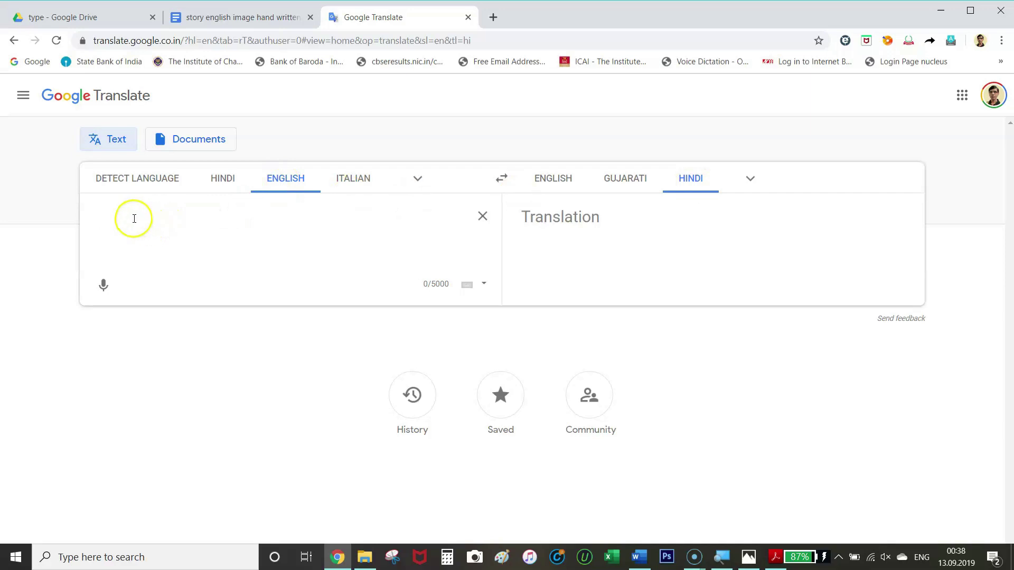
{"action": "key", "text": "ctrl+v"}
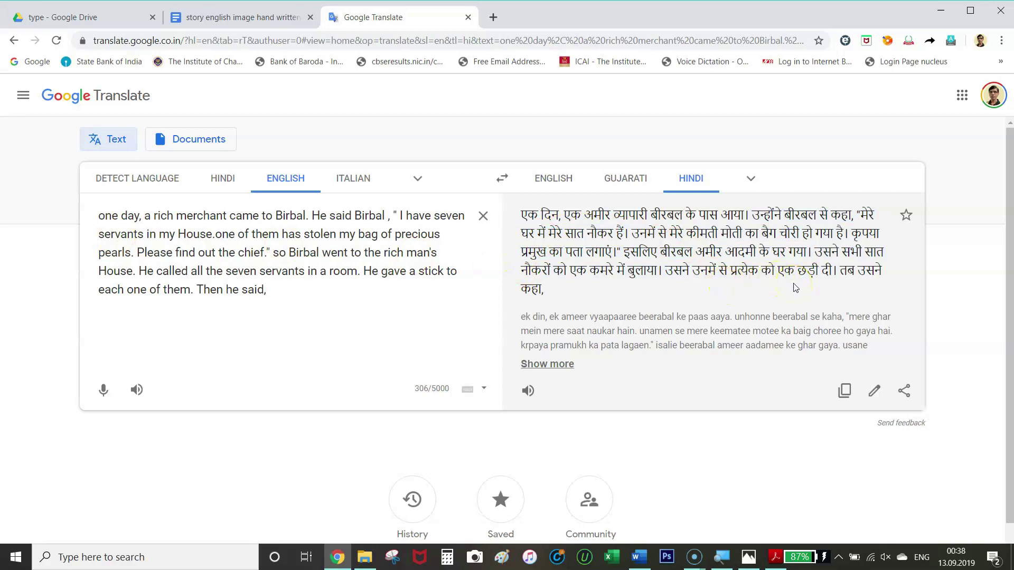
Copy the Hindi translation and paste it into the open Word document
{"action": "left_click", "coordinate": [844, 392]}
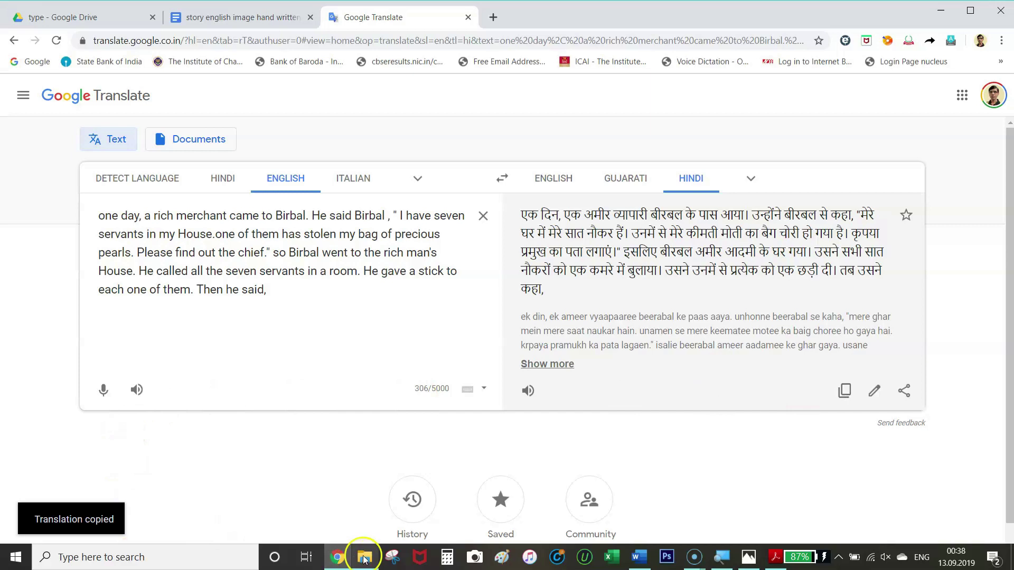
{"action": "left_click", "coordinate": [639, 557]}
{"action": "left_click", "coordinate": [431, 260]}
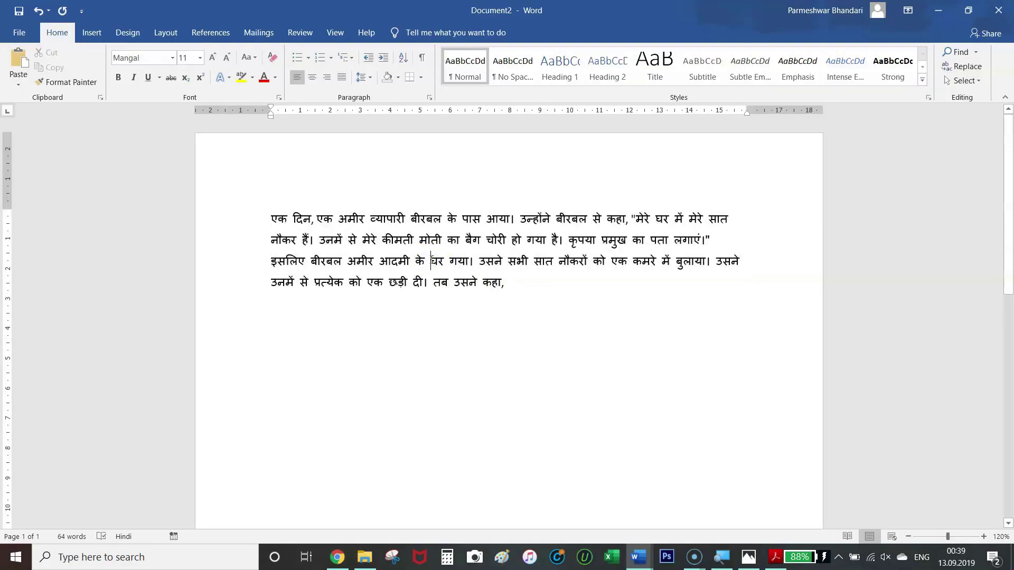
View the handwritten Hindi story image in Photos, and return to the English story's Google Docs document in Chrome
{"action": "key", "text": "alt+Tab"}
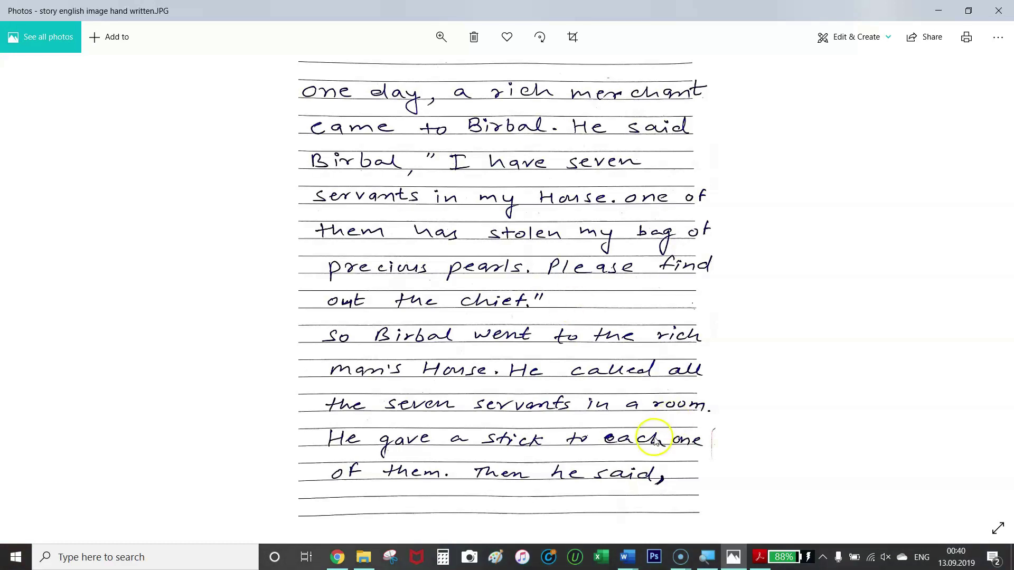
{"action": "mouse_move", "coordinate": [737, 564]}
{"action": "key", "text": "Right"}
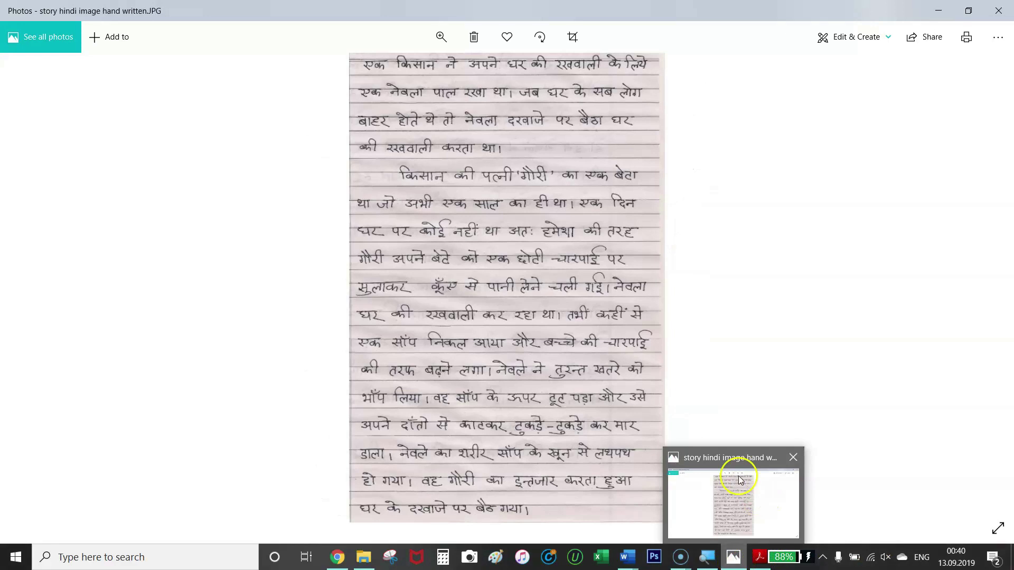
{"action": "left_click", "coordinate": [342, 563]}
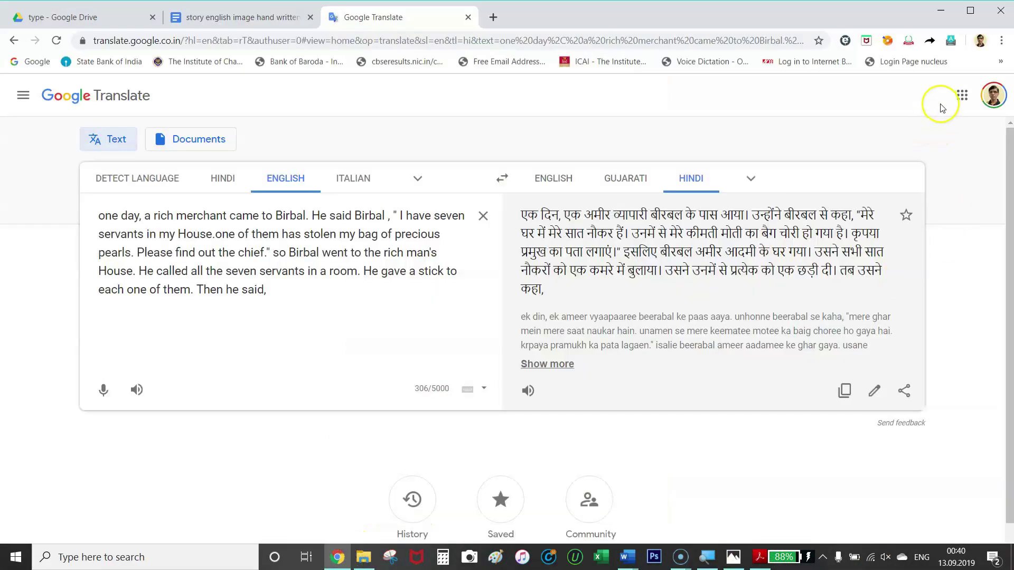
{"action": "left_click", "coordinate": [200, 21]}
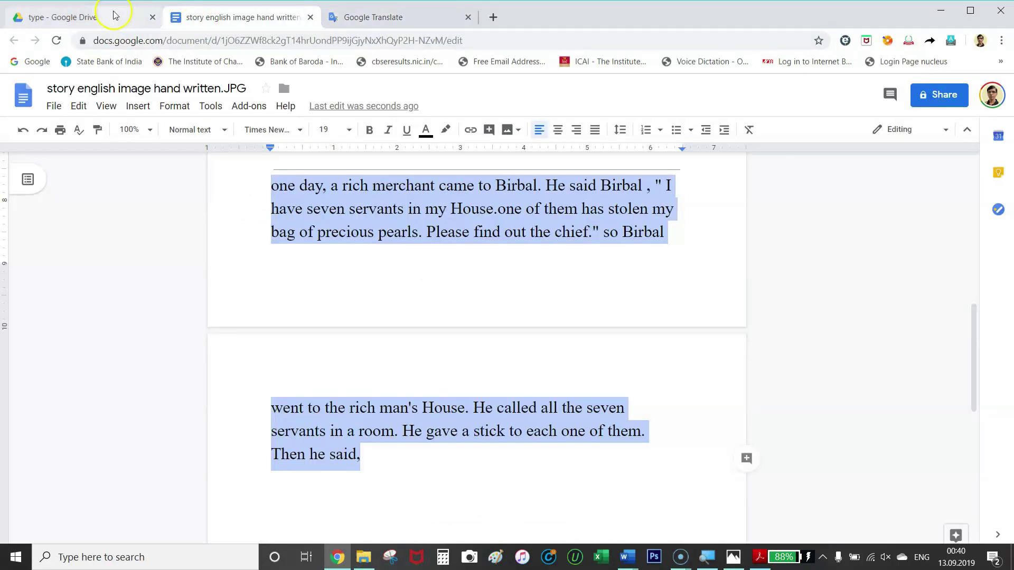
Upload the "story hindi image hand written" image to the "type" folder in Google Drive
{"action": "left_click", "coordinate": [113, 15]}
{"action": "left_click", "coordinate": [172, 233]}
{"action": "left_click", "coordinate": [50, 141]}
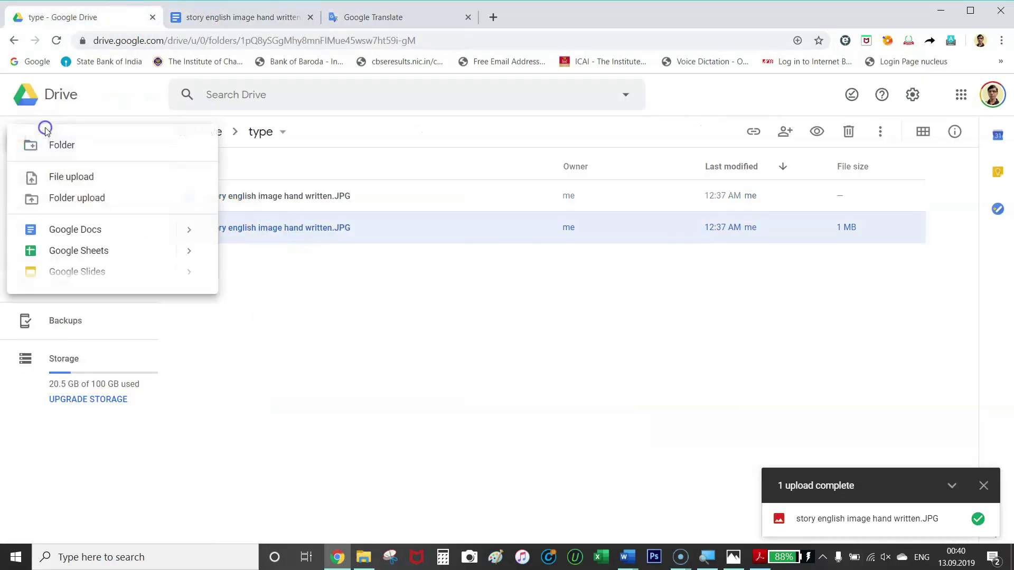
{"action": "left_click", "coordinate": [78, 177]}
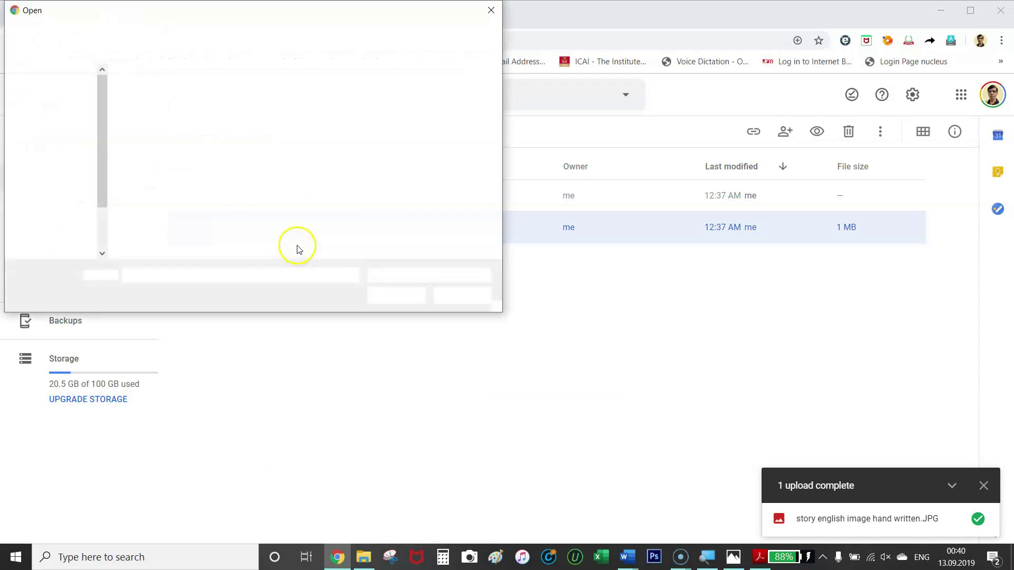
{"action": "left_click", "coordinate": [450, 111]}
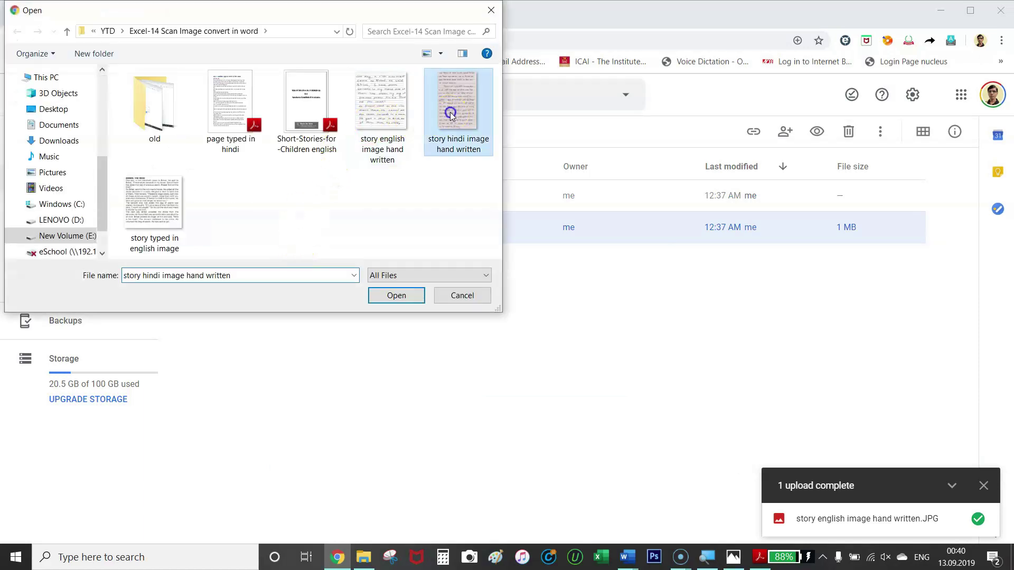
{"action": "left_click", "coordinate": [397, 295]}
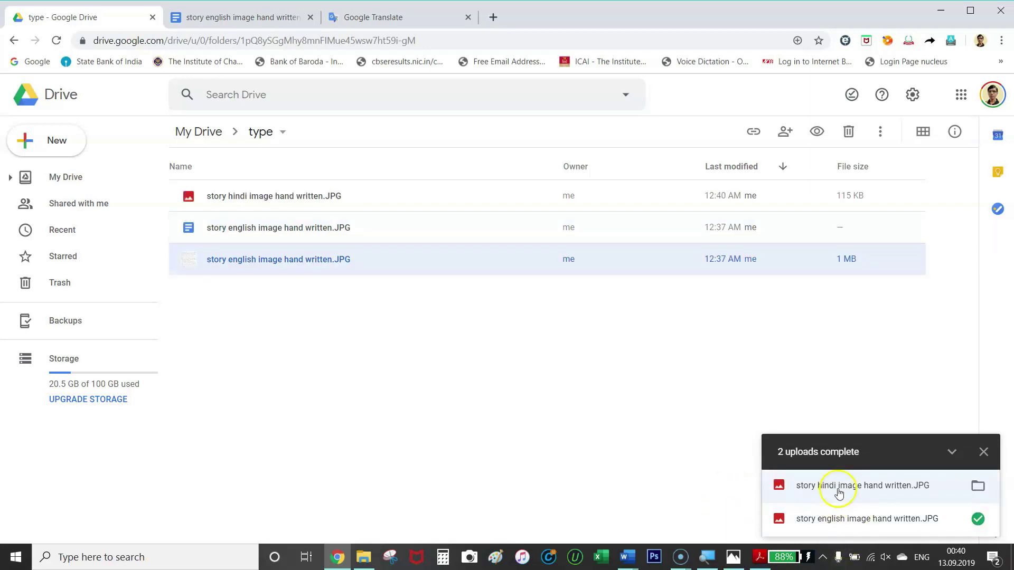
Open the uploaded "story hindi image hand written.JPG" with Google Docs to convert its handwriting to text
{"action": "left_click", "coordinate": [241, 196]}
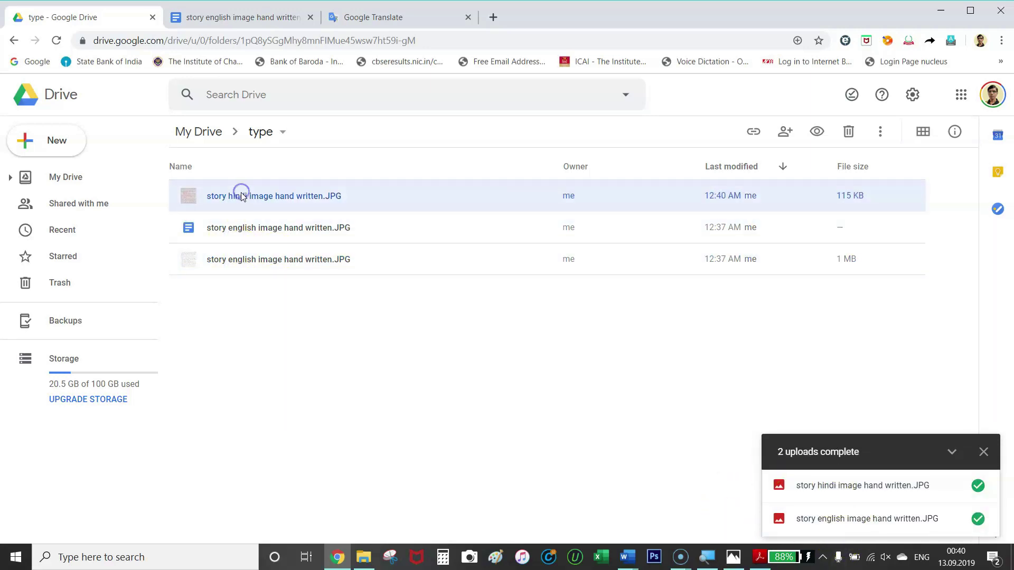
{"action": "right_click", "coordinate": [241, 196]}
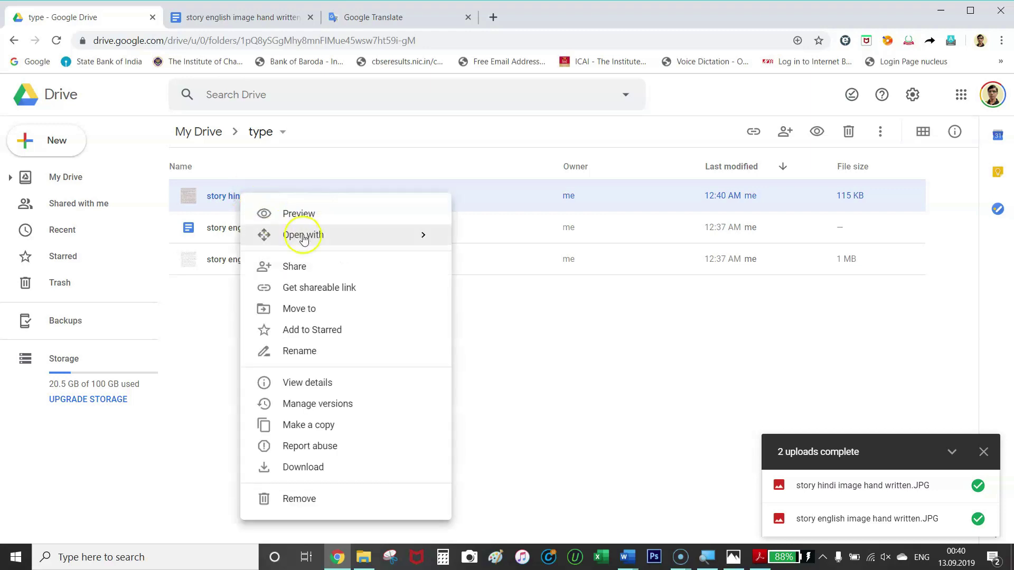
{"action": "mouse_move", "coordinate": [301, 234]}
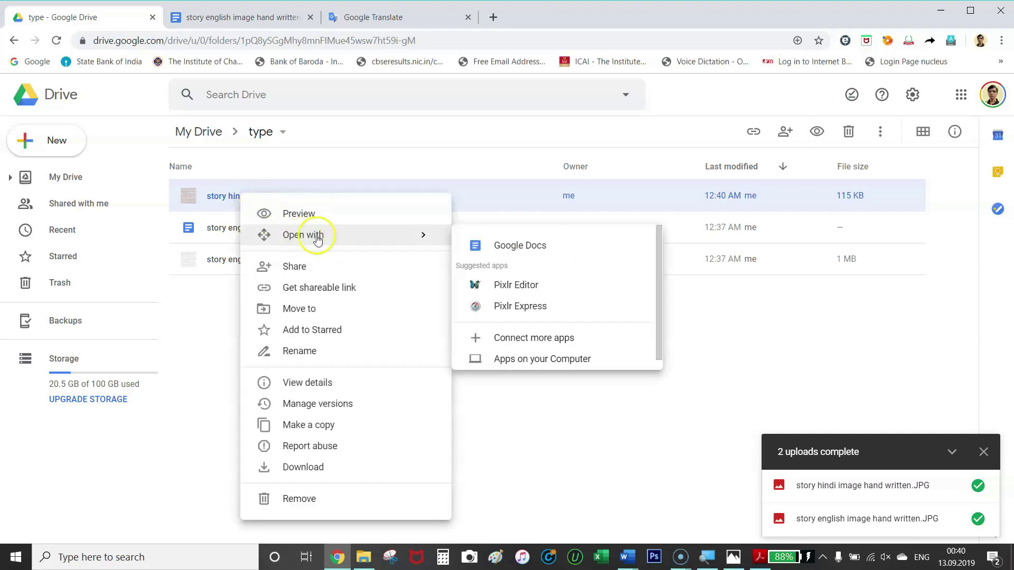
{"action": "left_click", "coordinate": [507, 246]}
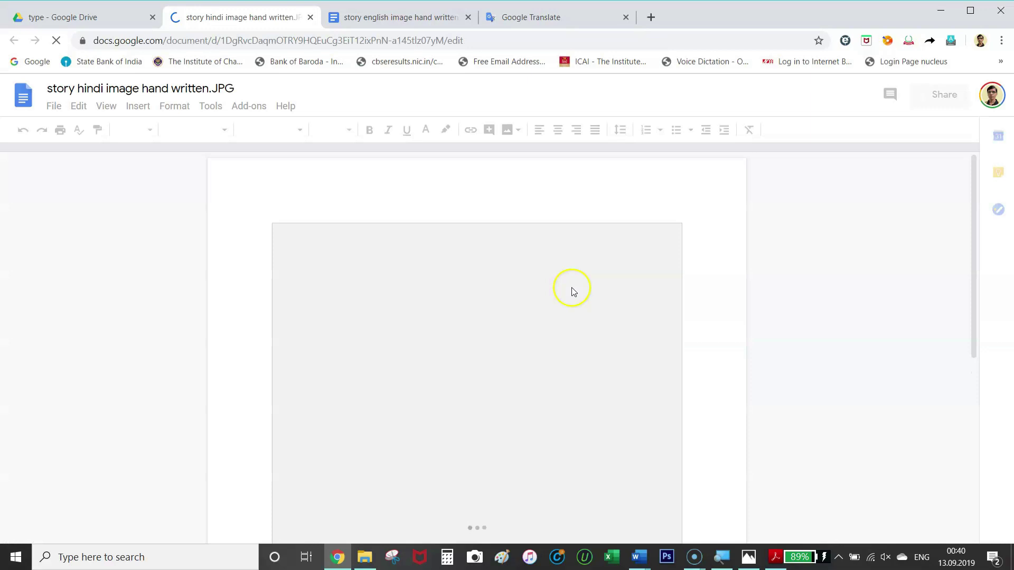
Compare the handwritten Hindi image with the extracted text below it, and copy both extracted Hindi paragraphs
{"action": "scroll", "coordinate": [573, 288], "scroll_direction": "down", "scroll_amount": 5}
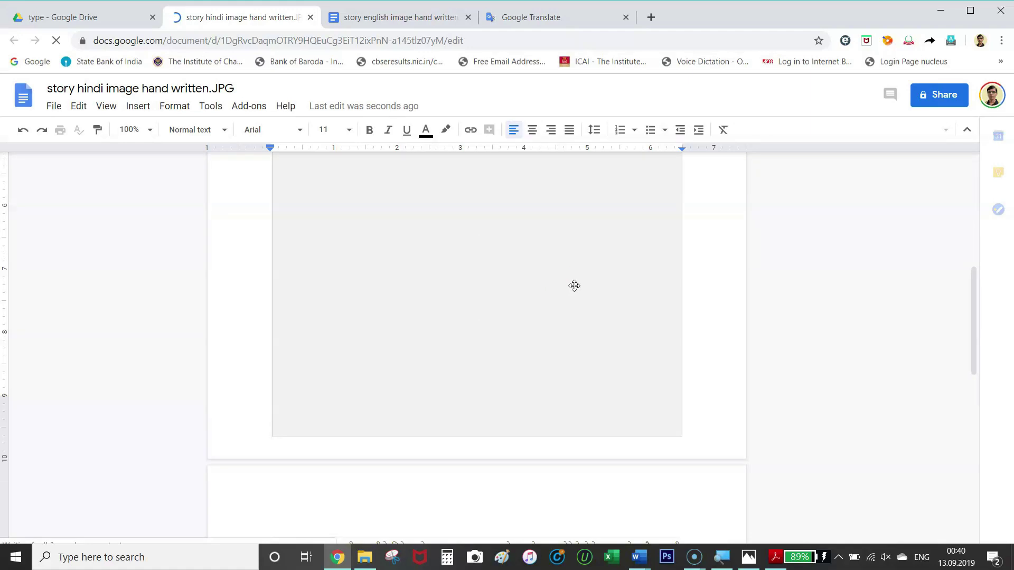
{"action": "scroll", "coordinate": [574, 286], "scroll_direction": "down", "scroll_amount": 6}
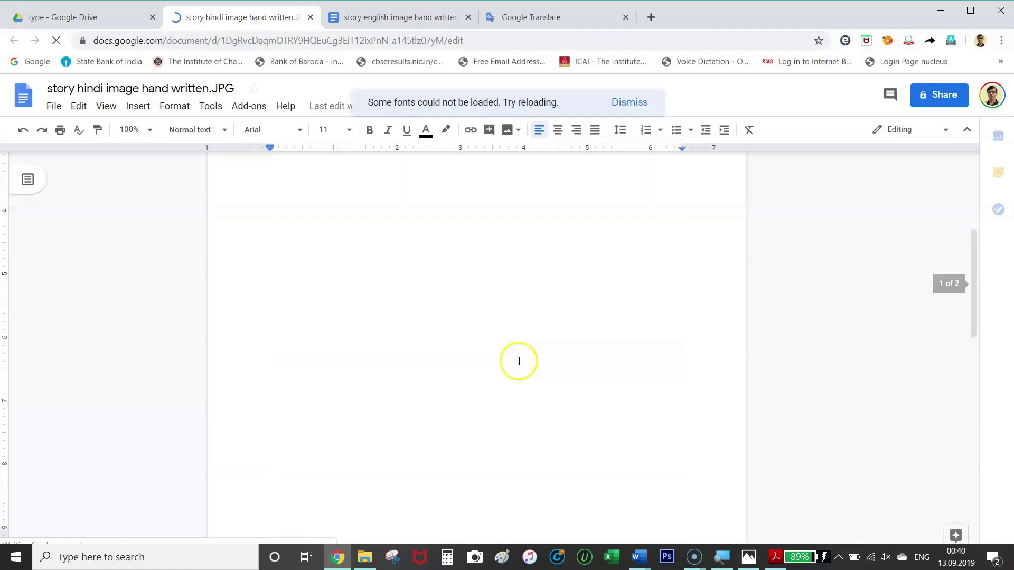
{"action": "scroll", "coordinate": [518, 361], "scroll_direction": "up", "scroll_amount": 10}
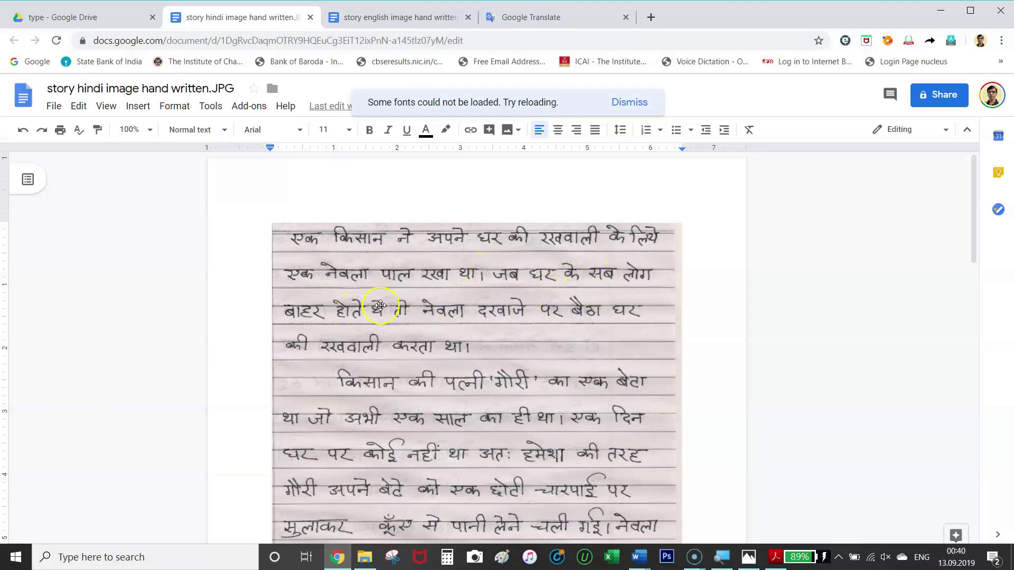
{"action": "scroll", "coordinate": [483, 315], "scroll_direction": "down", "scroll_amount": 10}
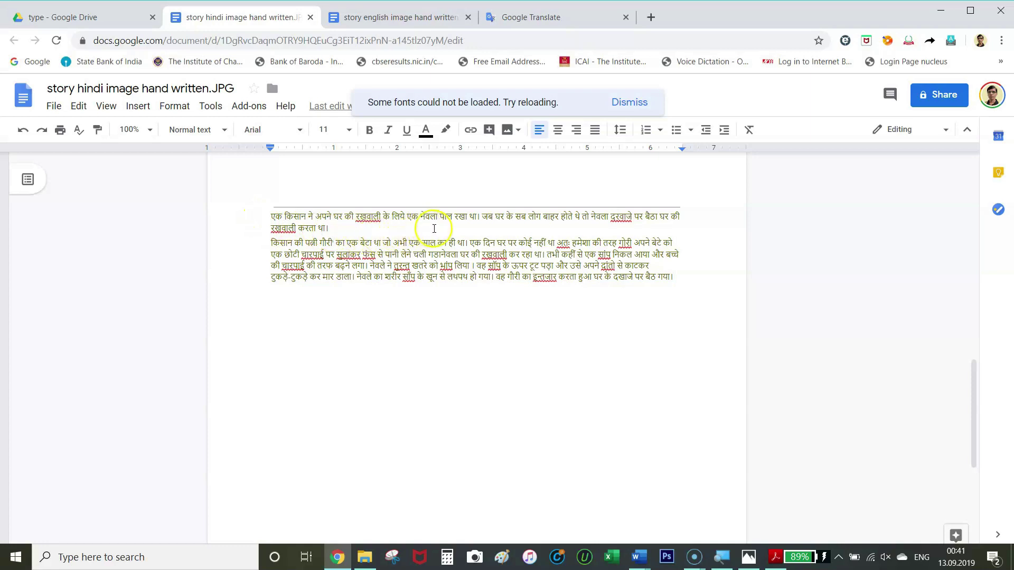
{"action": "scroll", "coordinate": [517, 281], "scroll_direction": "up", "scroll_amount": 10}
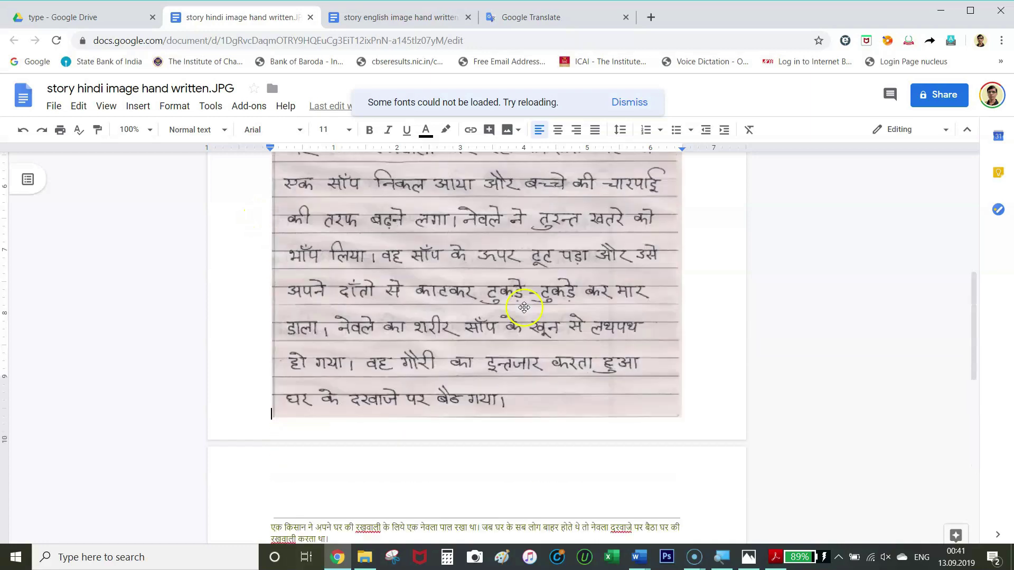
{"action": "scroll", "coordinate": [525, 308], "scroll_direction": "down", "scroll_amount": 10}
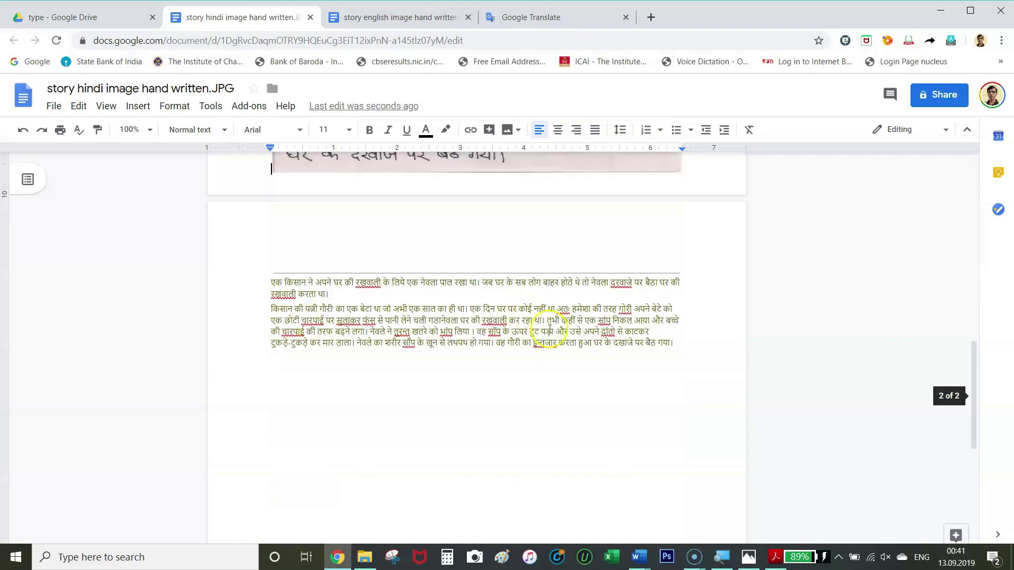
{"action": "left_click_drag", "start_coordinate": [673, 344], "coordinate": [346, 282]}
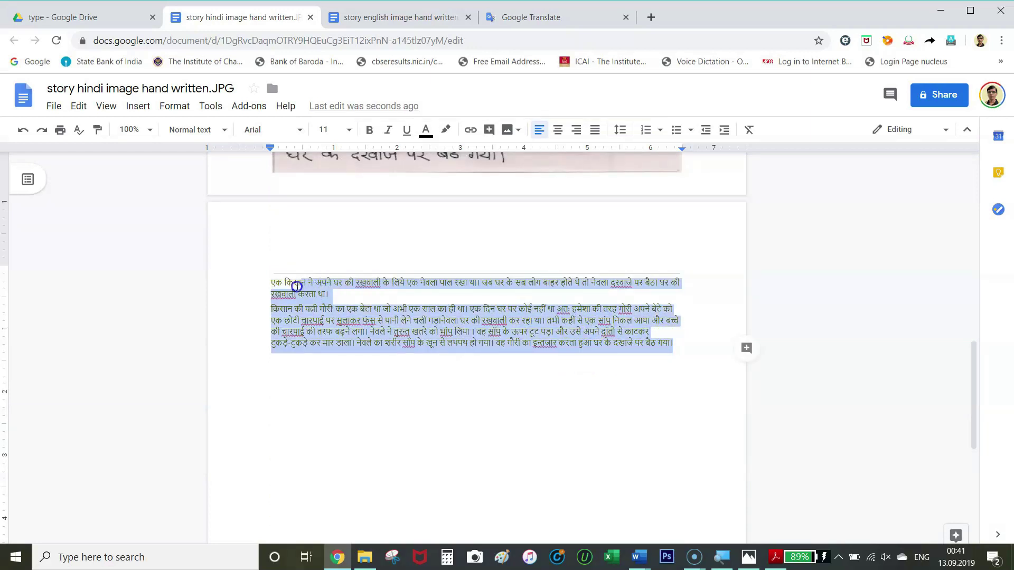
{"action": "left_click_drag", "start_coordinate": [272, 284], "coordinate": [271, 284]}
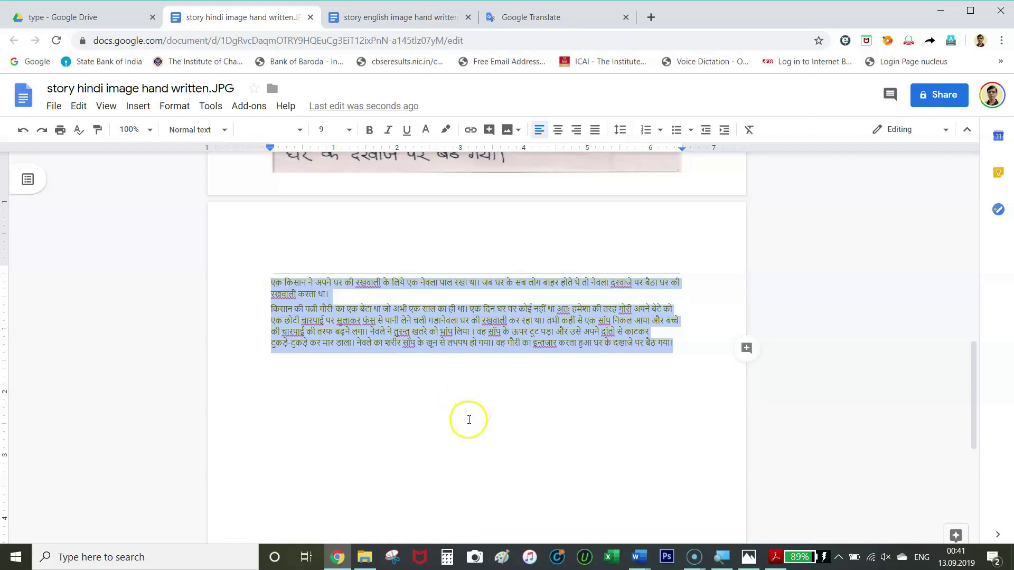
Replace the English source text in Google Translate with the copied Hindi story, translate it from Hindi to English, and review the translation
{"action": "left_click", "coordinate": [523, 19]}
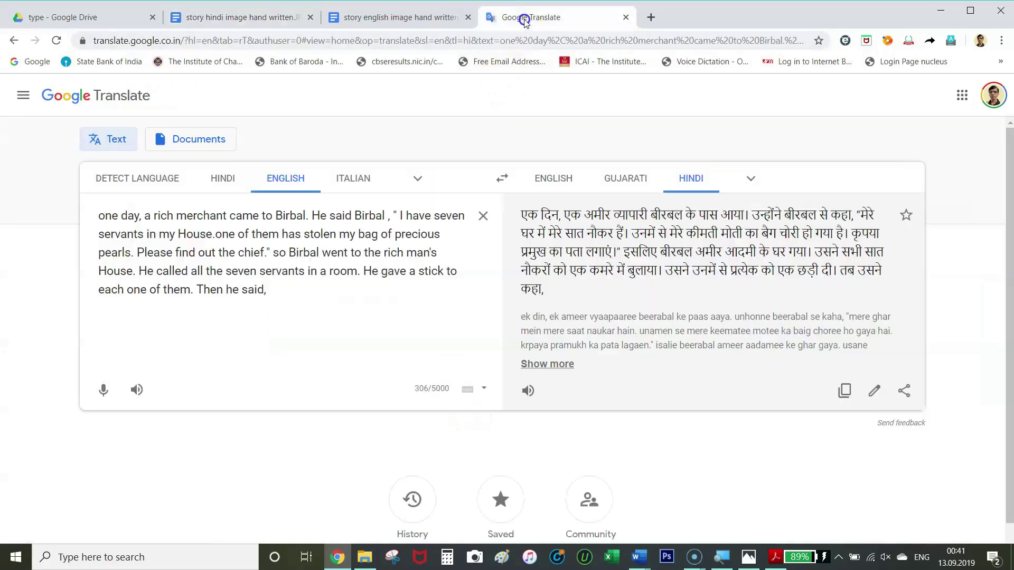
{"action": "left_click", "coordinate": [217, 178]}
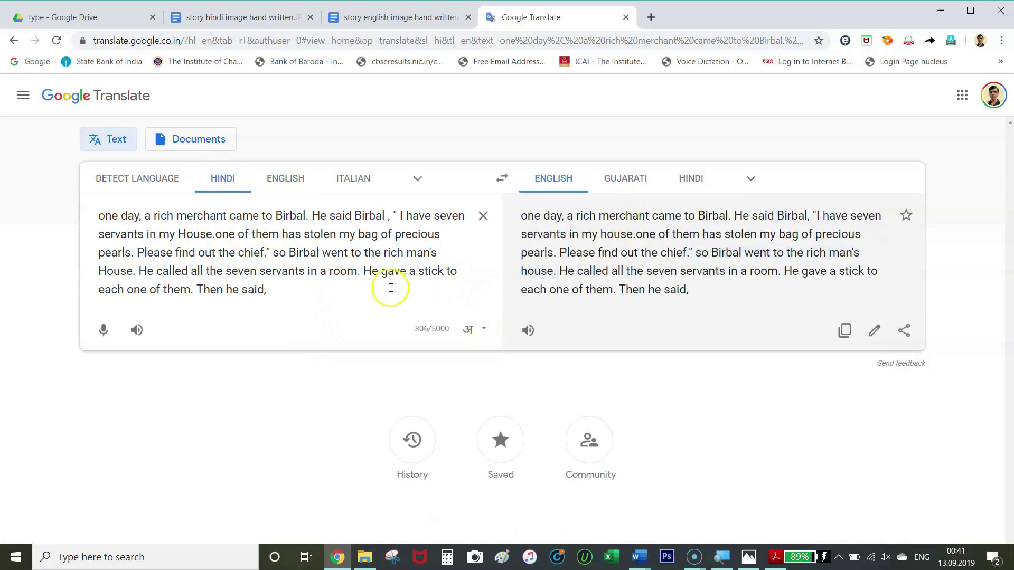
{"action": "left_click_drag", "start_coordinate": [268, 289], "coordinate": [69, 214]}
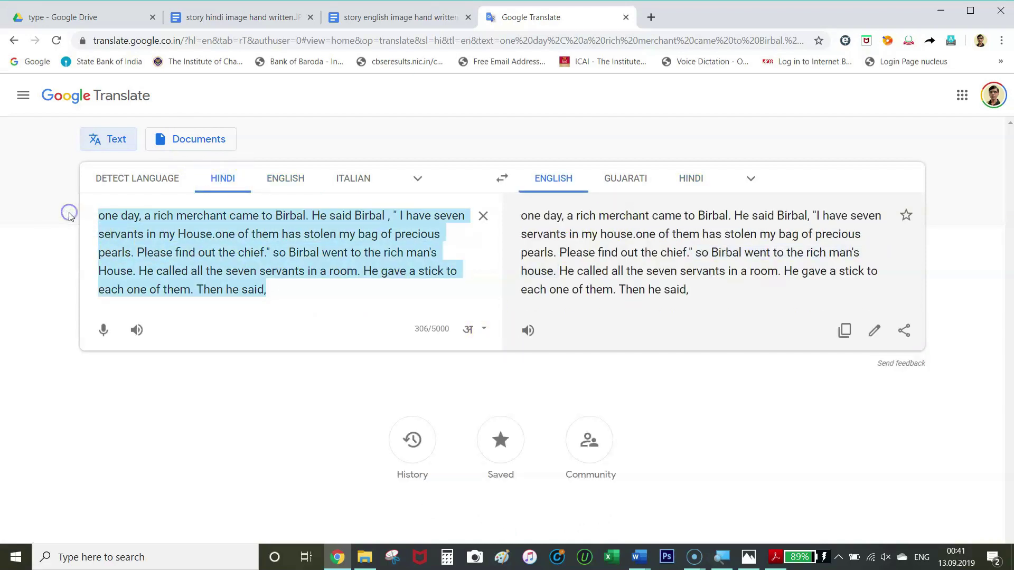
{"action": "key", "text": "ctrl+v"}
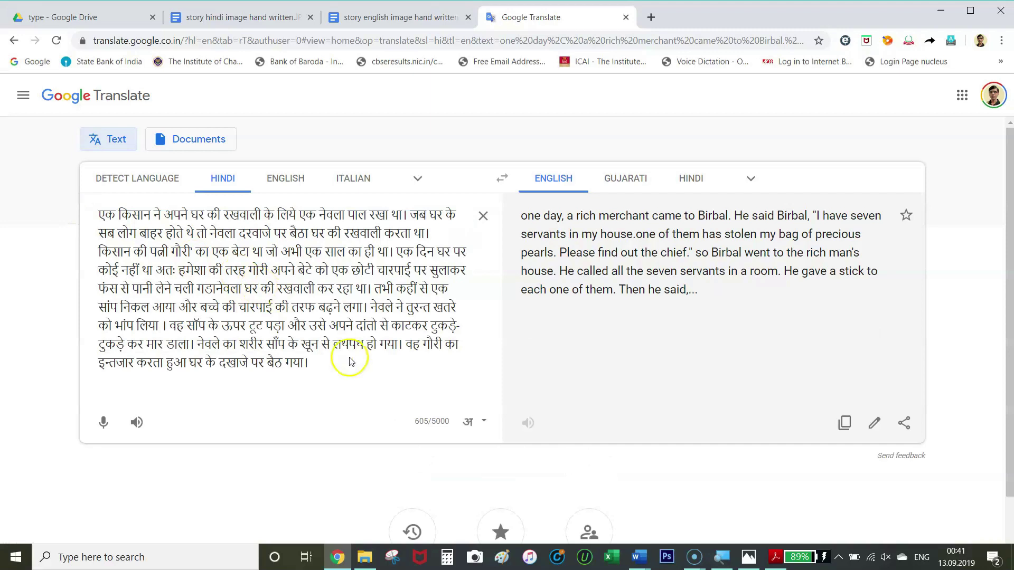
{"action": "left_click_drag", "start_coordinate": [99, 211], "coordinate": [363, 359]}
{"action": "left_click_drag", "start_coordinate": [525, 216], "coordinate": [823, 379]}
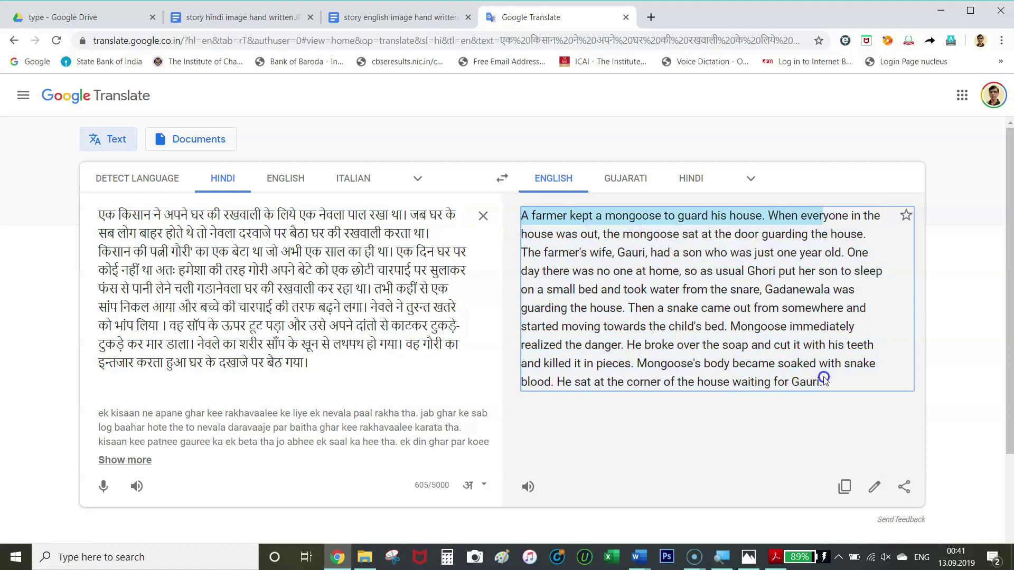
{"action": "left_click", "coordinate": [732, 322]}
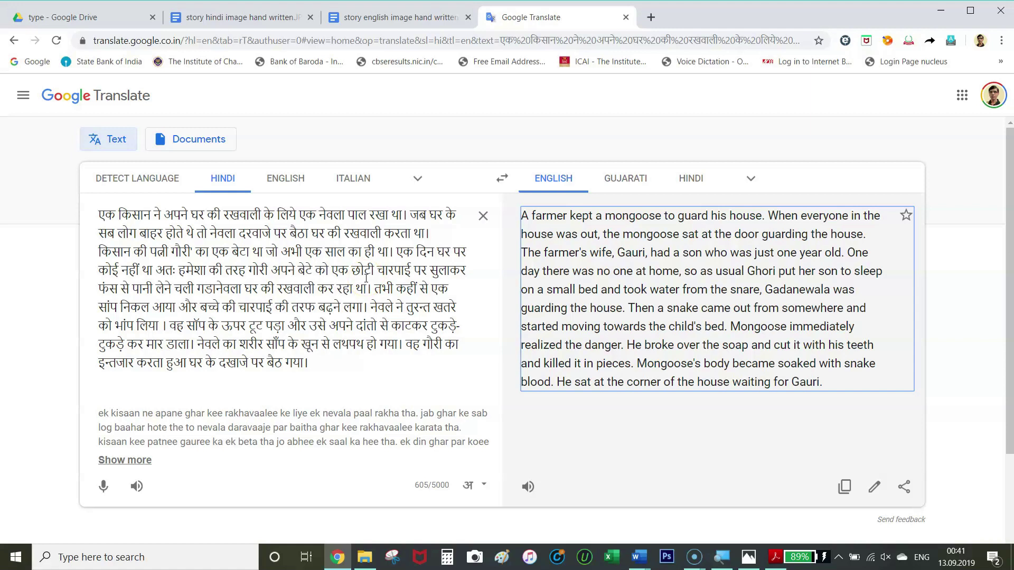
{"action": "left_click", "coordinate": [192, 277]}
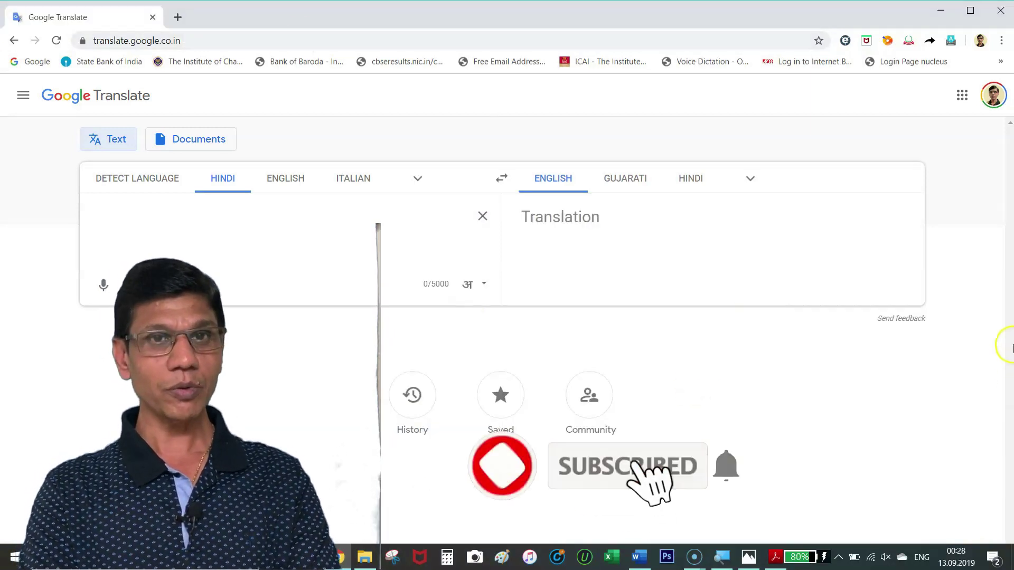
{"action": "left_click", "coordinate": [31, 62]}
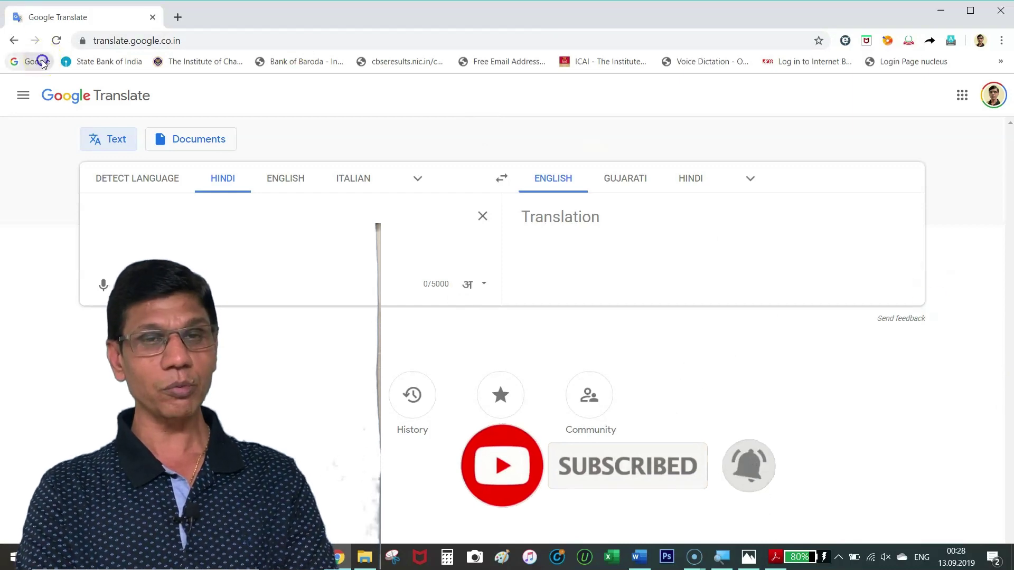